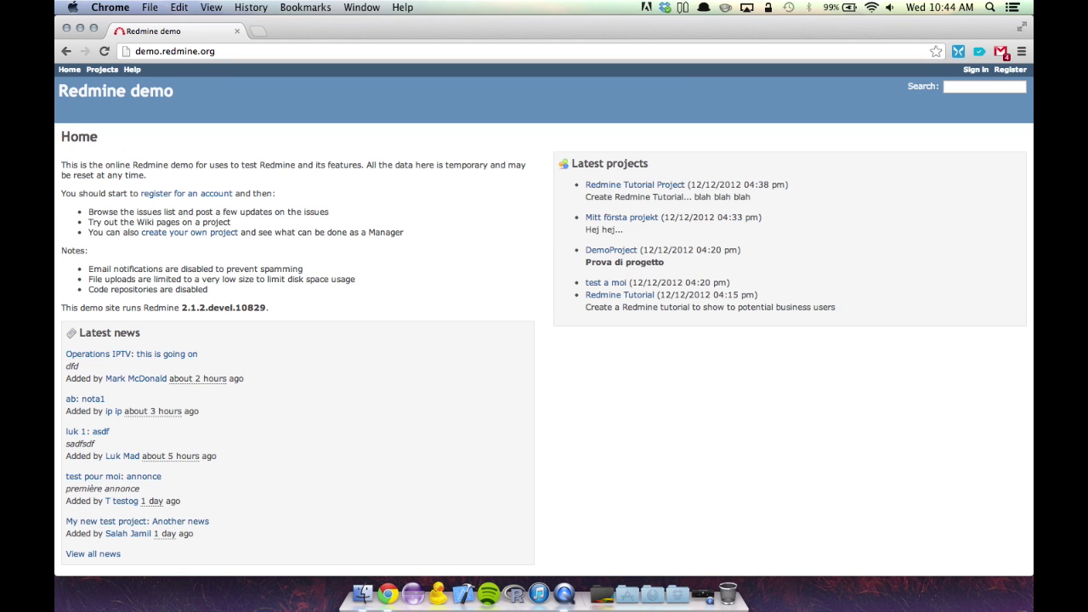
{"action": "scroll", "coordinate": [360, 322], "scroll_direction": "down", "scroll_amount": 2}
{"action": "scroll", "coordinate": [360, 323], "scroll_direction": "up", "scroll_amount": 3}
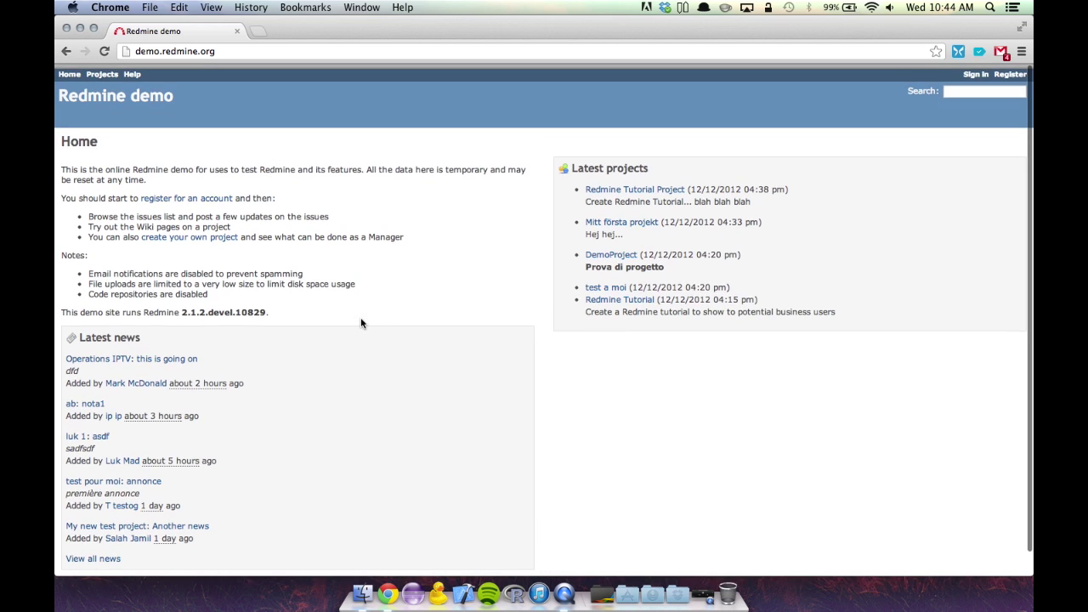
{"action": "scroll", "coordinate": [435, 291], "scroll_direction": "up", "scroll_amount": 1}
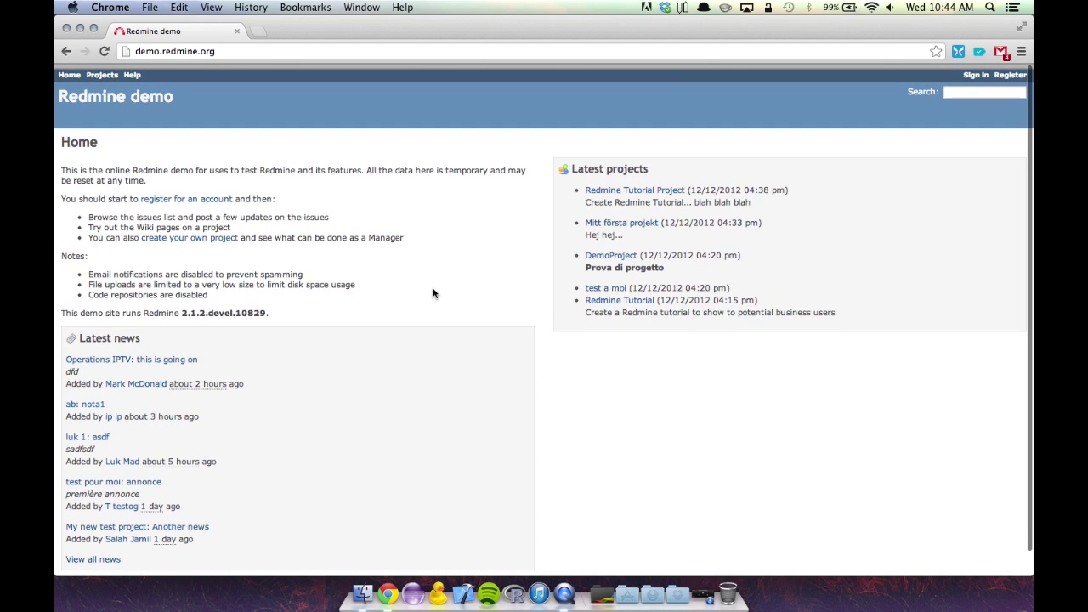
{"action": "scroll", "coordinate": [442, 281], "scroll_direction": "down", "scroll_amount": 2}
{"action": "scroll", "coordinate": [457, 259], "scroll_direction": "up", "scroll_amount": 1}
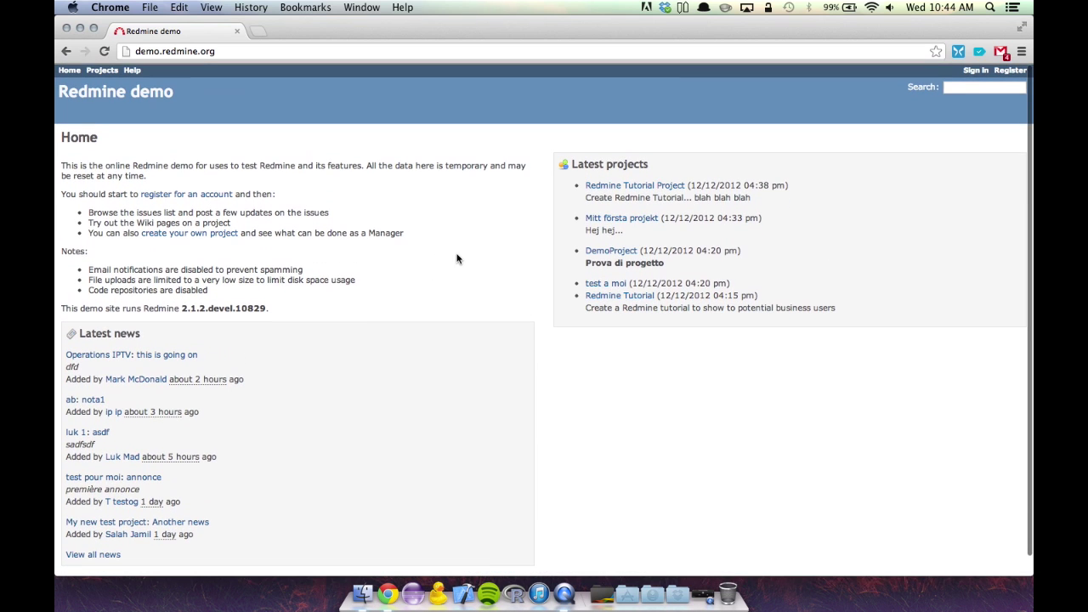
Step: Sign in to the Redmine demo site with the account's login name and password
{"action": "left_click", "coordinate": [974, 74]}
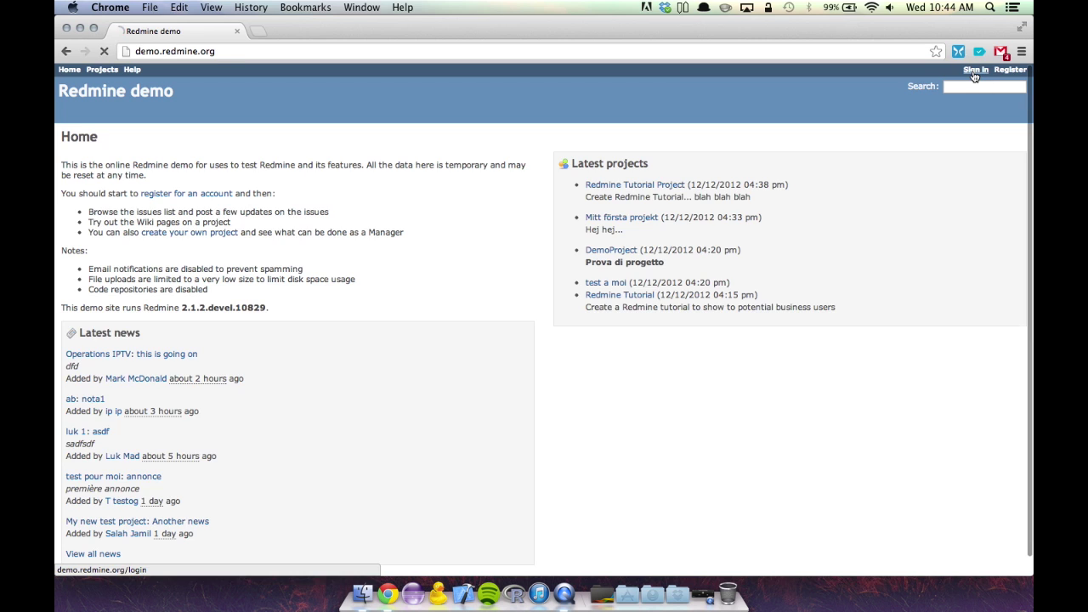
{"action": "type", "text": "dea32"}
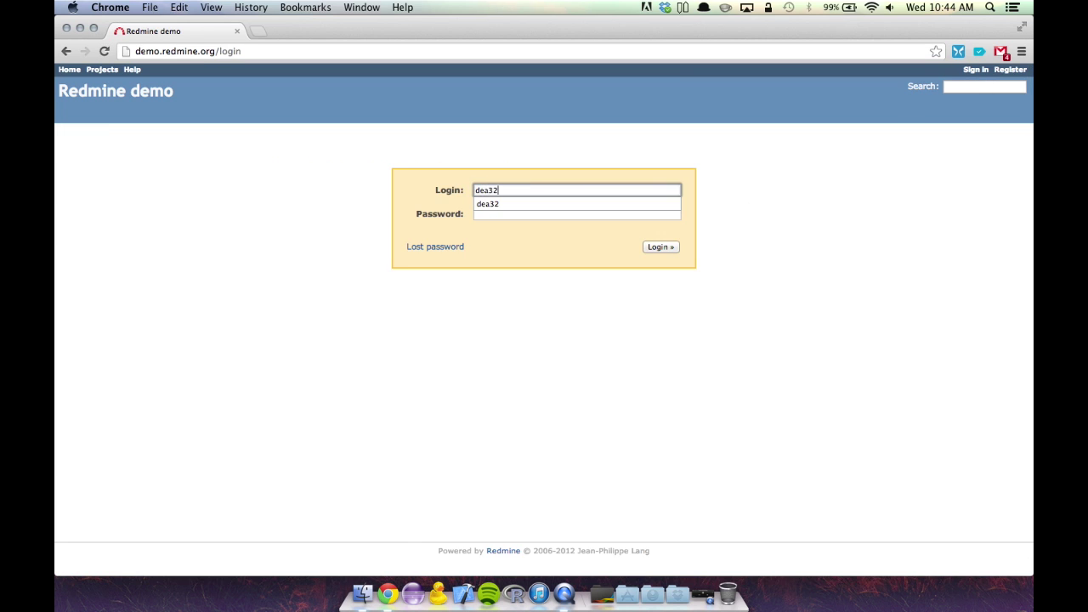
{"action": "key", "text": "Tab"}
{"action": "type", "text": "********"}
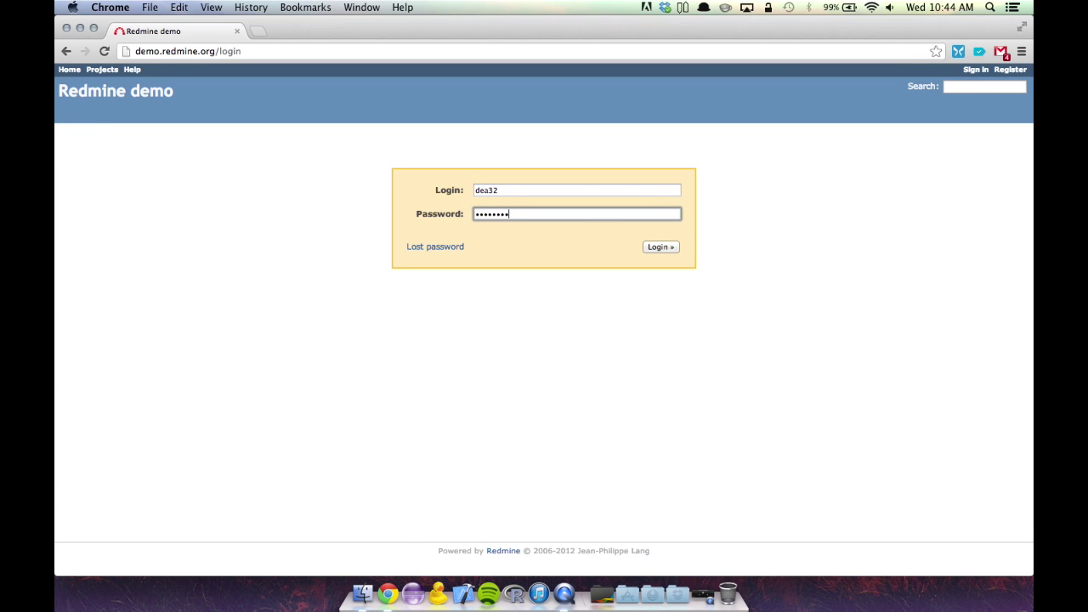
{"action": "key", "text": "Return"}
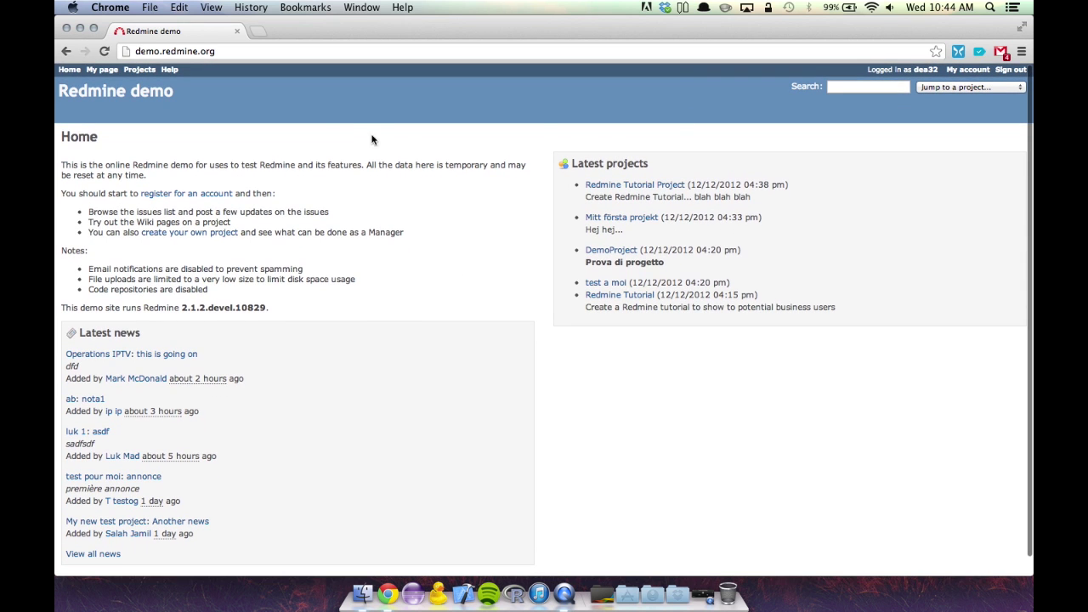
Step: Open the list of all projects and look through its entries
{"action": "left_click", "coordinate": [136, 73]}
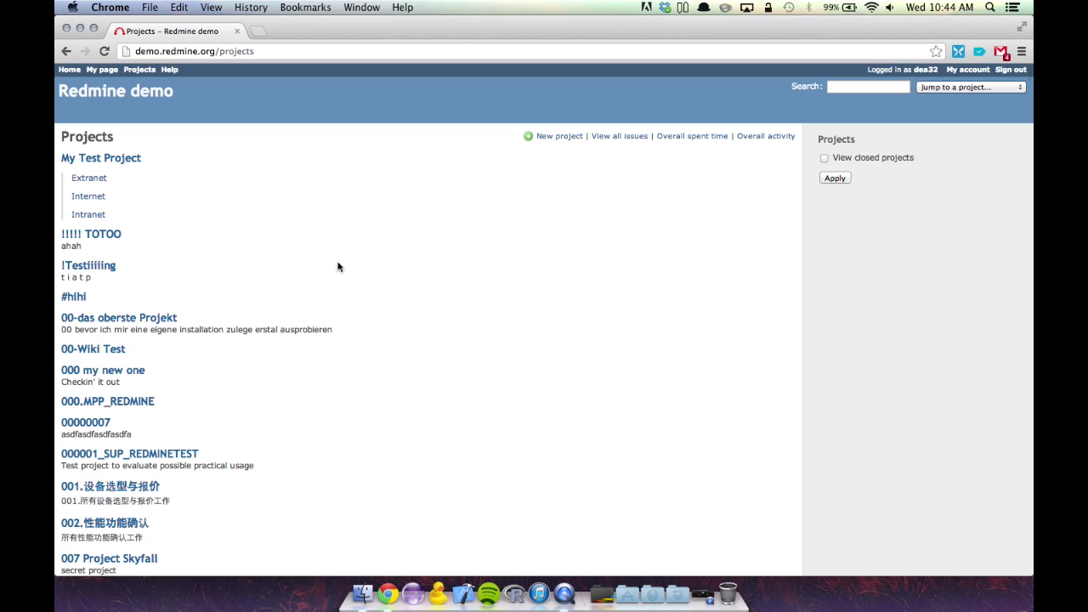
{"action": "scroll", "coordinate": [311, 291], "scroll_direction": "down", "scroll_amount": 5}
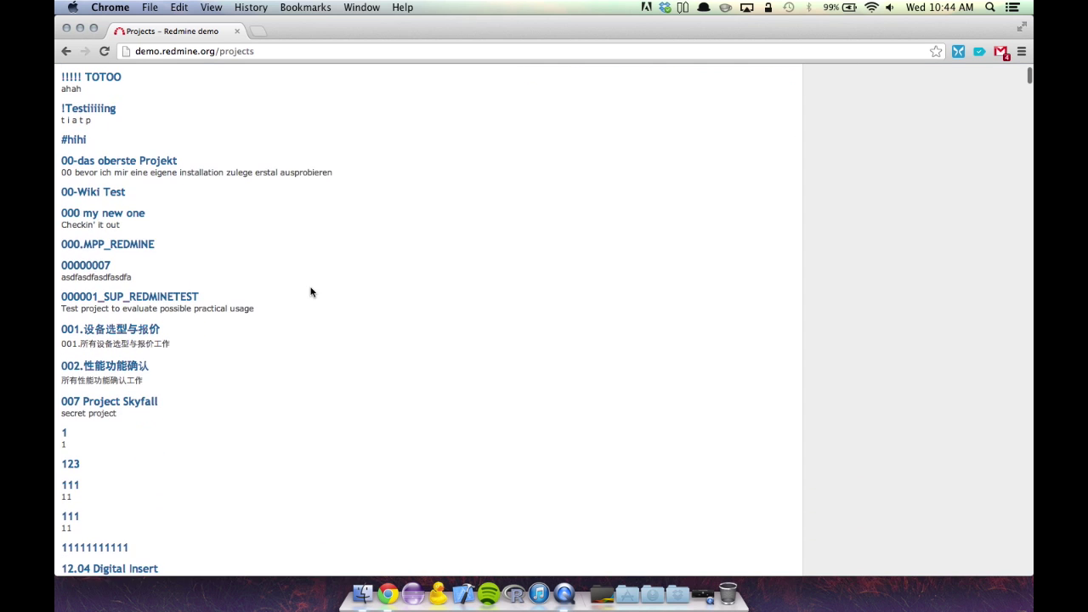
{"action": "scroll", "coordinate": [311, 291], "scroll_direction": "down", "scroll_amount": 8}
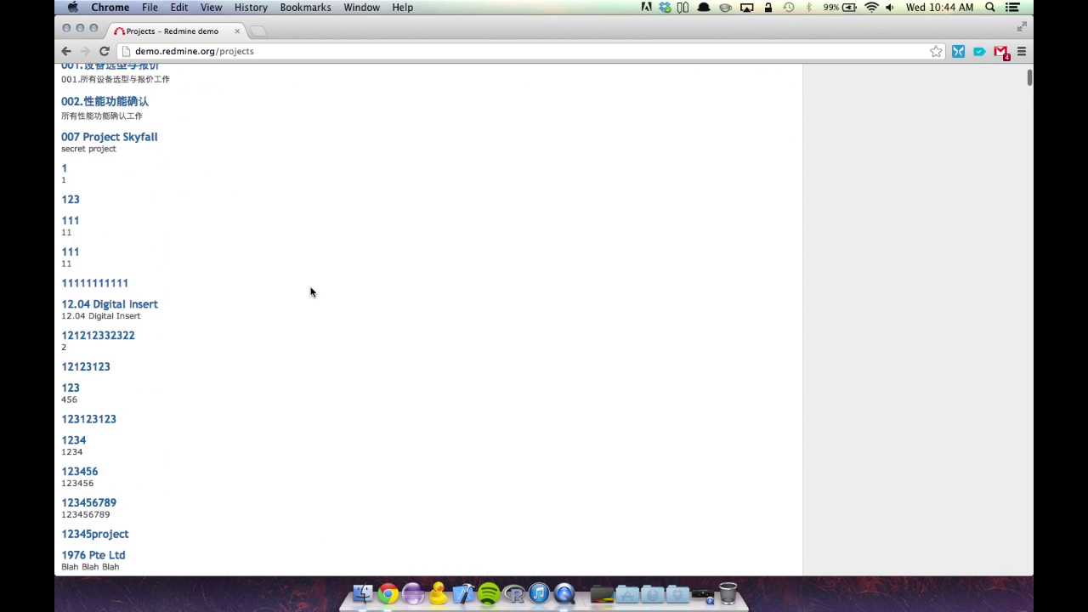
{"action": "scroll", "coordinate": [311, 292], "scroll_direction": "down", "scroll_amount": 18}
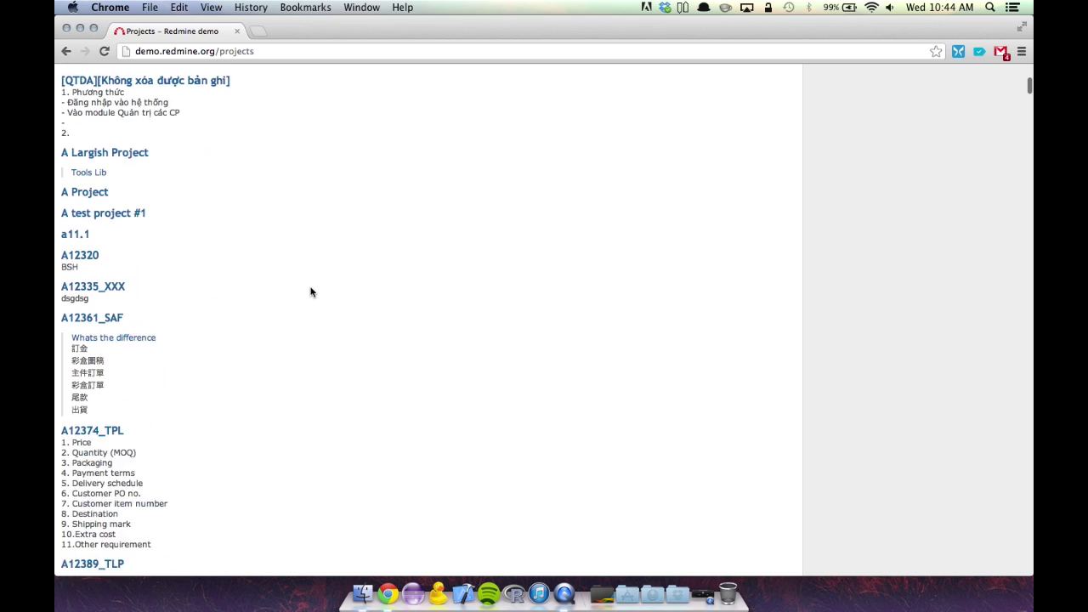
{"action": "scroll", "coordinate": [311, 291], "scroll_direction": "down", "scroll_amount": 7}
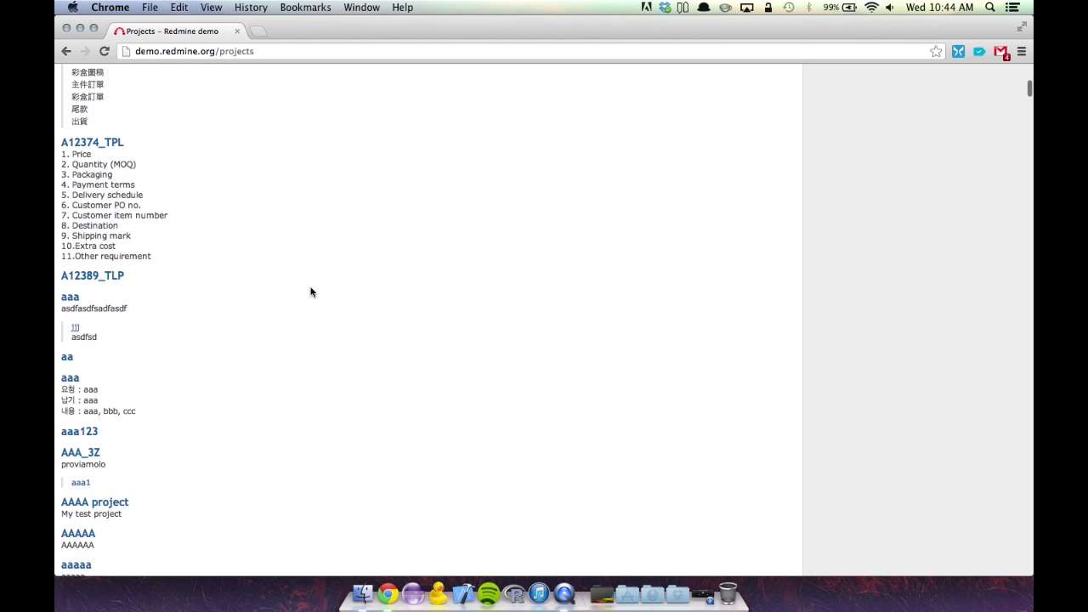
{"action": "scroll", "coordinate": [311, 292], "scroll_direction": "down", "scroll_amount": 9}
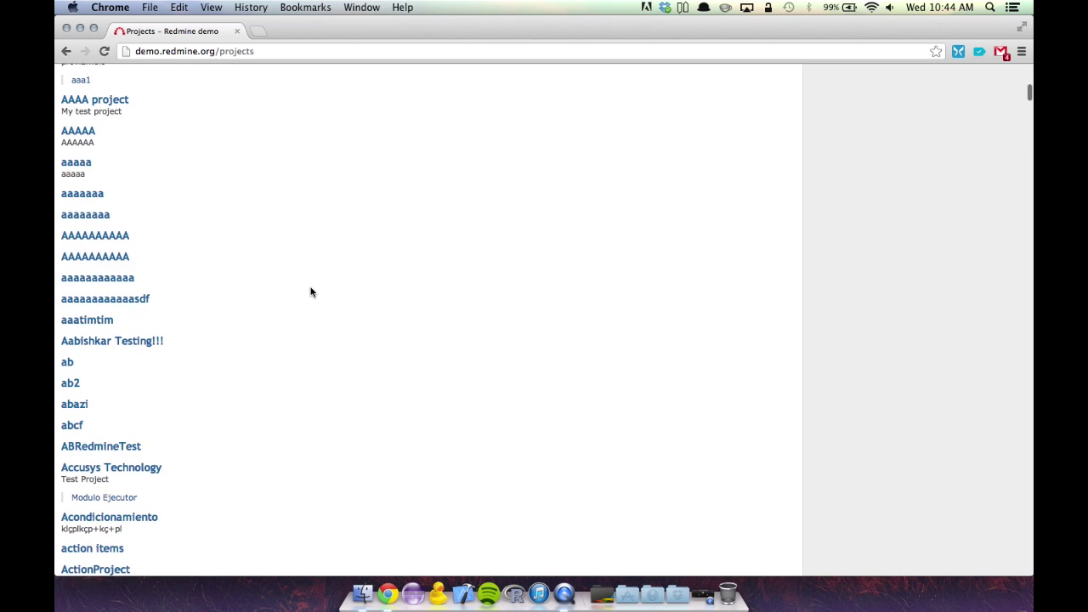
{"action": "scroll", "coordinate": [311, 291], "scroll_direction": "down", "scroll_amount": 8}
{"action": "scroll", "coordinate": [311, 291], "scroll_direction": "up", "scroll_amount": 20}
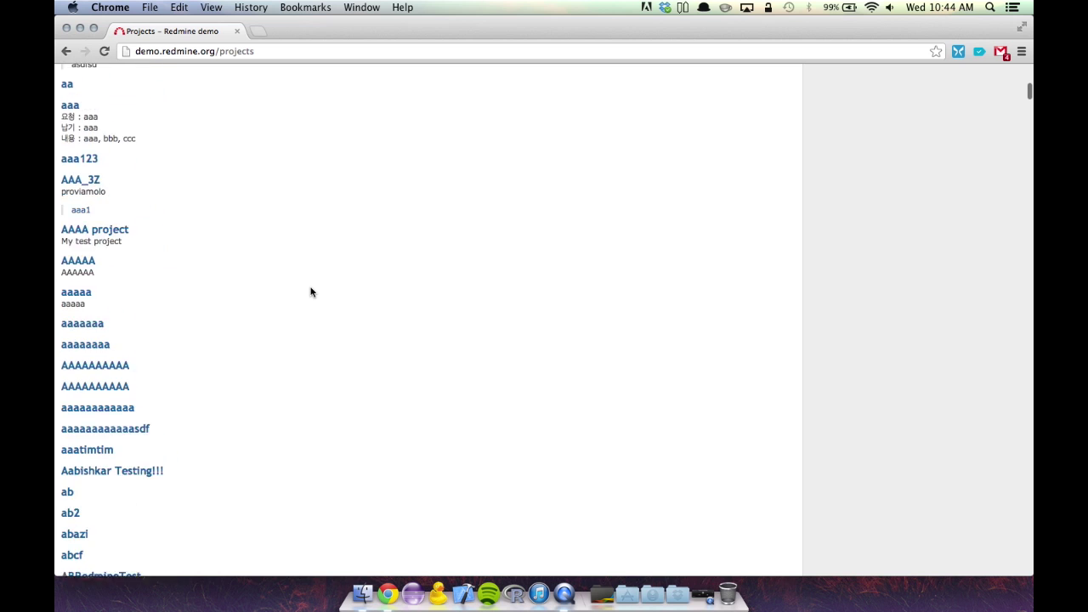
{"action": "scroll", "coordinate": [311, 292], "scroll_direction": "up", "scroll_amount": 10}
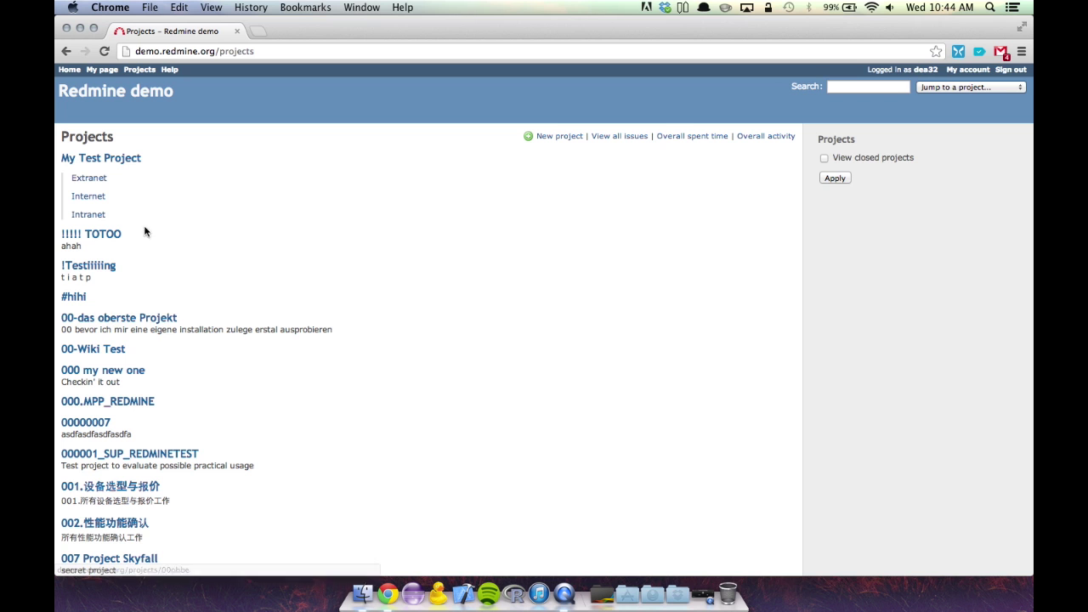
{"action": "scroll", "coordinate": [206, 371], "scroll_direction": "down", "scroll_amount": 10}
{"action": "left_click", "coordinate": [107, 343]}
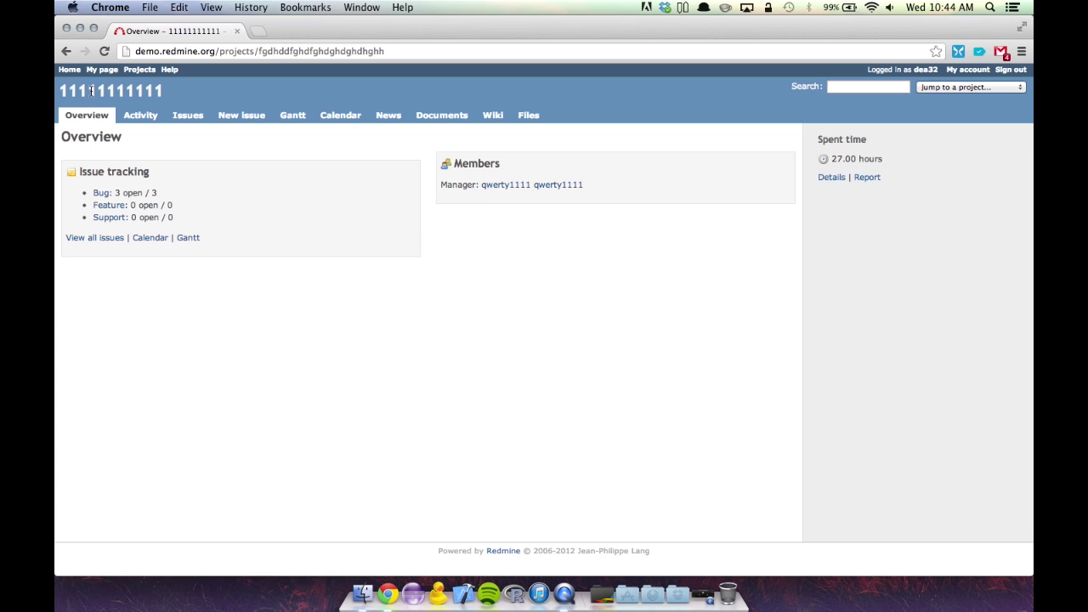
{"action": "left_click", "coordinate": [146, 72]}
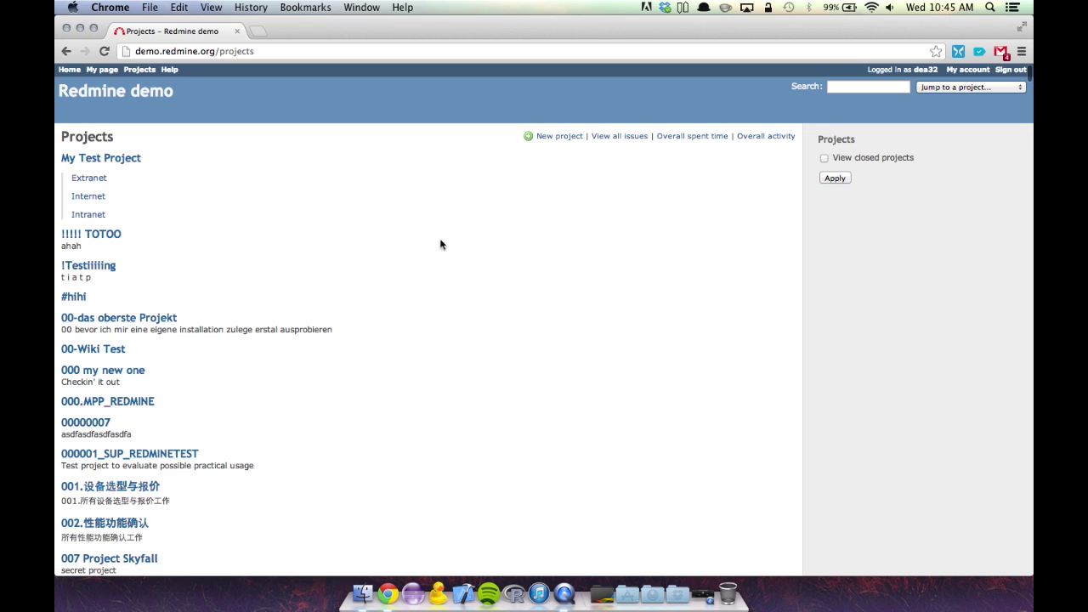
Step: Start a new project and name it "Test Project Tutorial"
{"action": "left_click", "coordinate": [555, 141]}
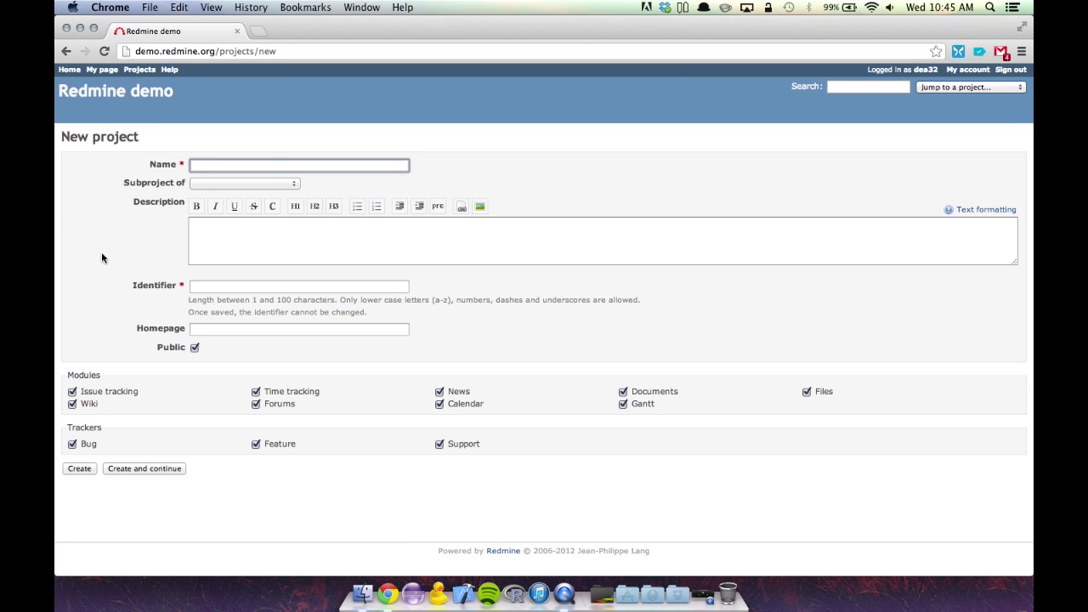
{"action": "scroll", "coordinate": [101, 255], "scroll_direction": "down", "scroll_amount": 1}
{"action": "scroll", "coordinate": [101, 258], "scroll_direction": "up", "scroll_amount": 1}
{"action": "left_click", "coordinate": [255, 164]}
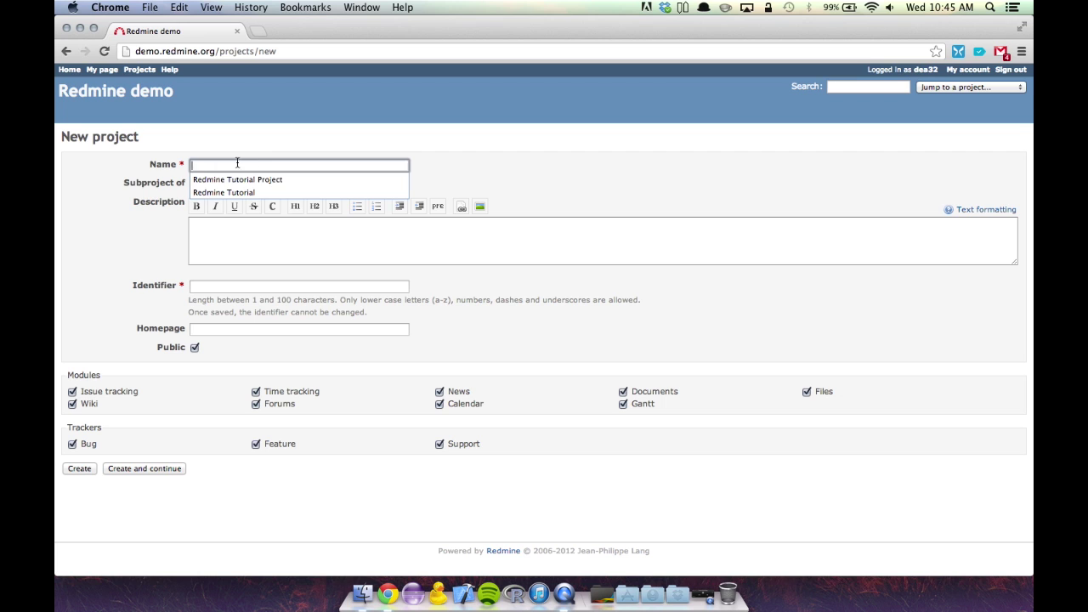
{"action": "left_click", "coordinate": [126, 199]}
{"action": "left_click", "coordinate": [237, 163]}
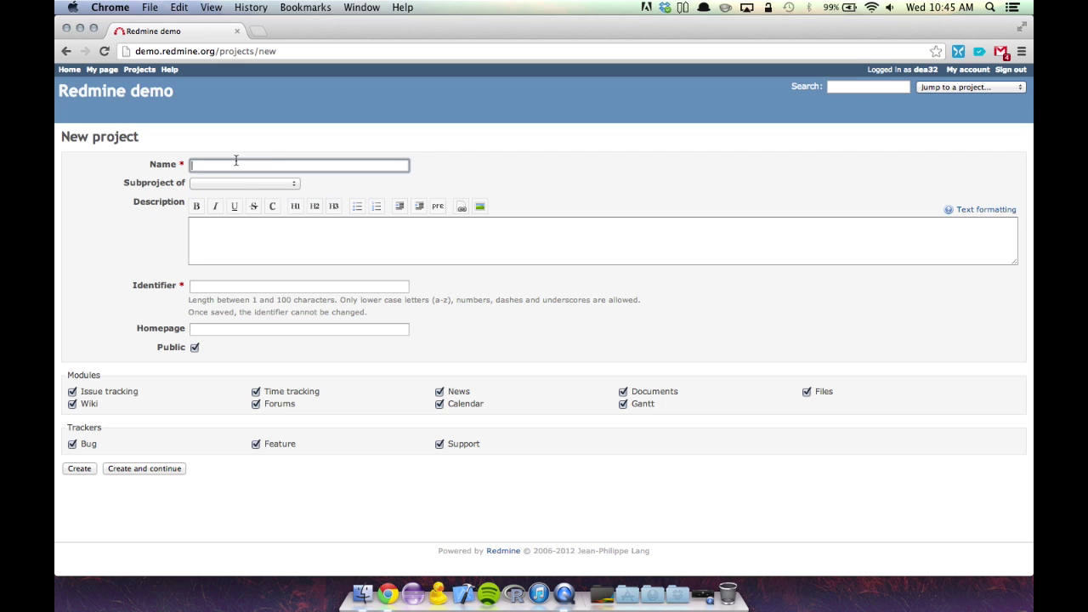
{"action": "type", "text": "Test Project Tutorial"}
Step: Enter "Create Redmine tutorial.. blah blah blah" as the new project's description
{"action": "left_click", "coordinate": [231, 235]}
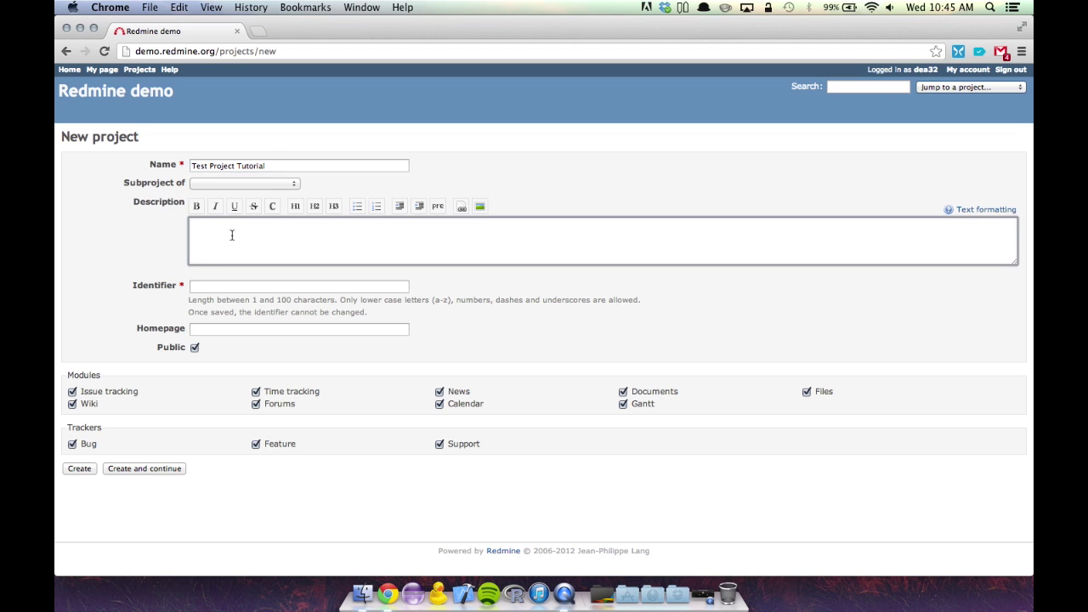
{"action": "type", "text": "Create Redmine tutorial.. "}
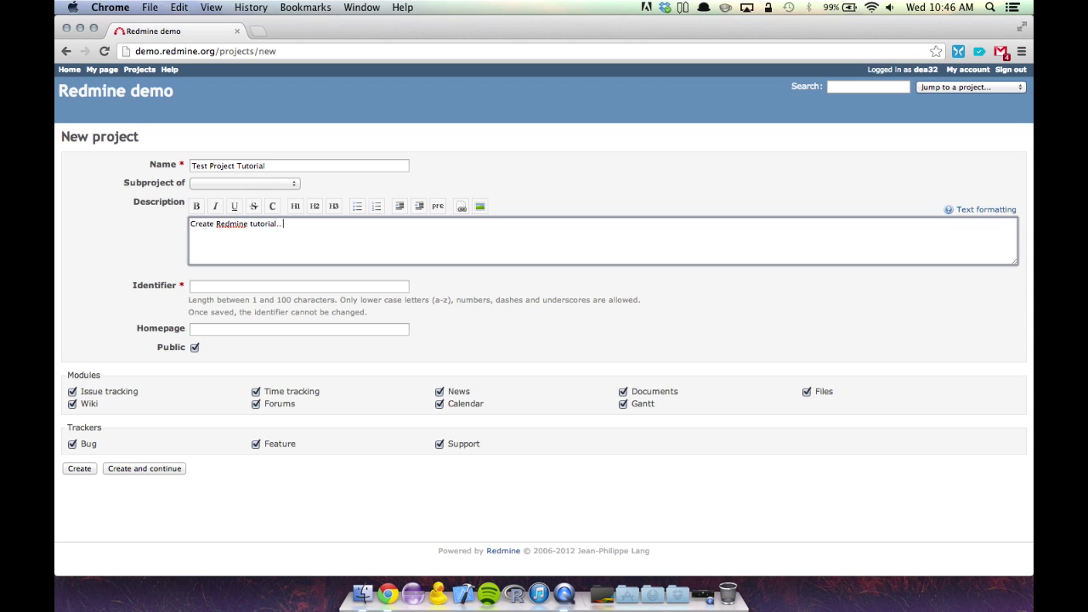
{"action": "type", "text": "blah blah blah"}
Step: Set the new project's identifier to test_project and its homepage to "Test Project Tutorial"
{"action": "left_click", "coordinate": [217, 287]}
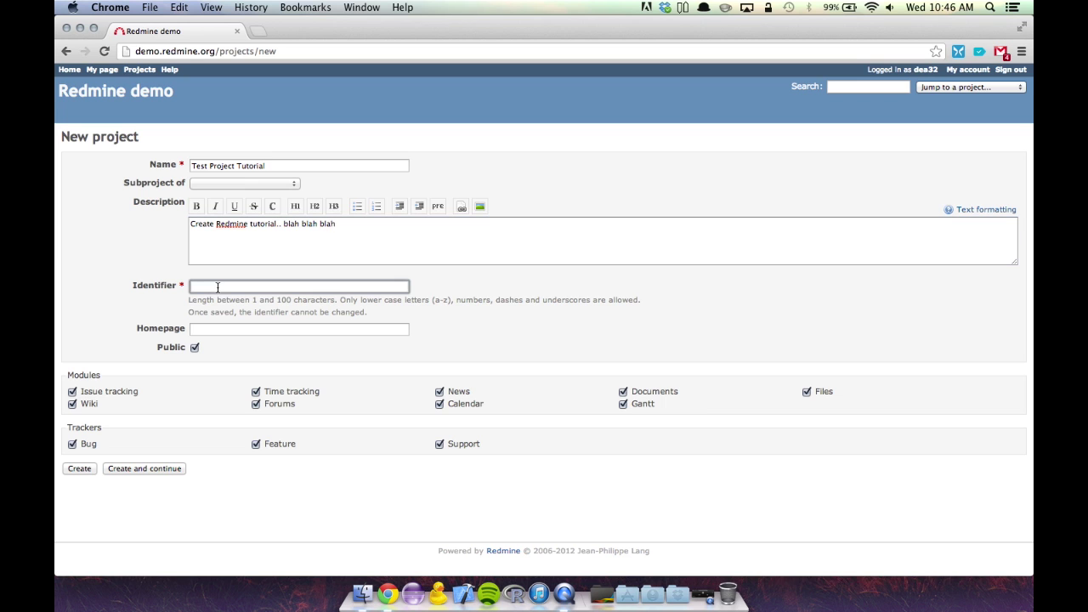
{"action": "left_click", "coordinate": [278, 51]}
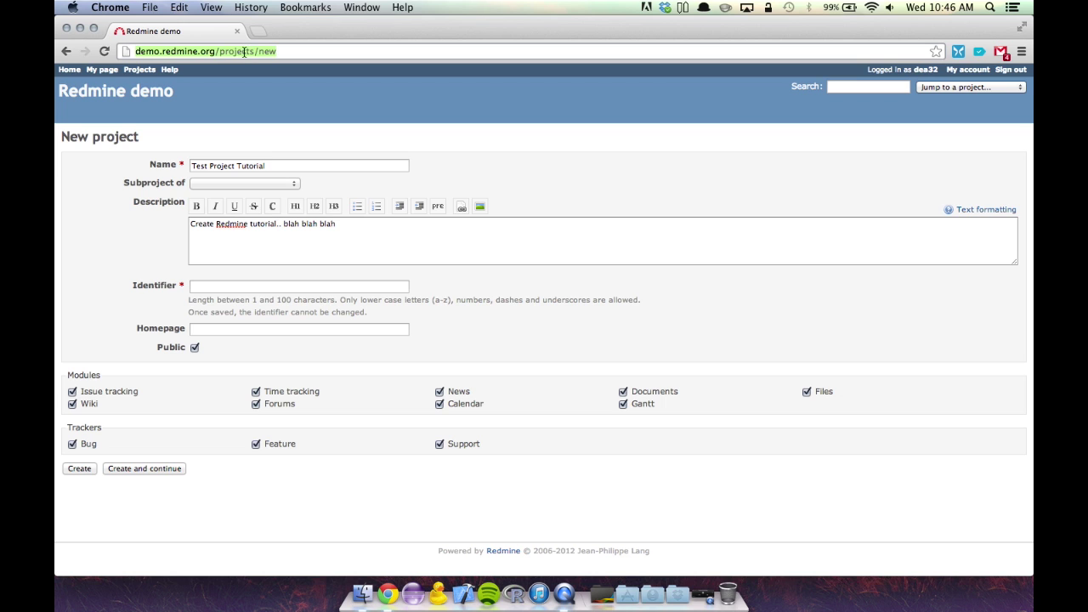
{"action": "left_click", "coordinate": [200, 287]}
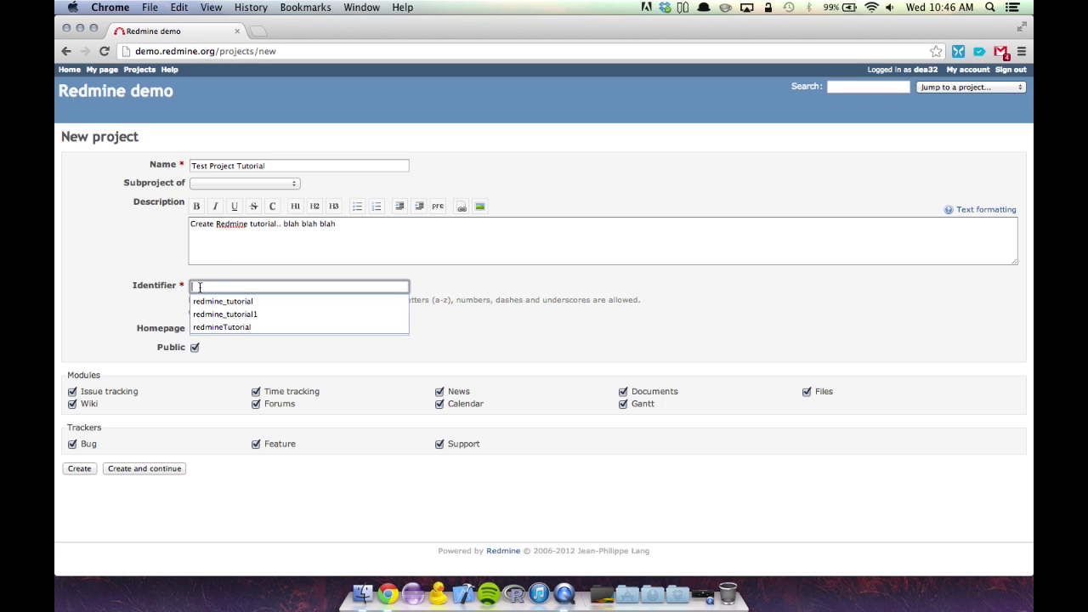
{"action": "left_click", "coordinate": [132, 278]}
{"action": "left_click", "coordinate": [212, 288]}
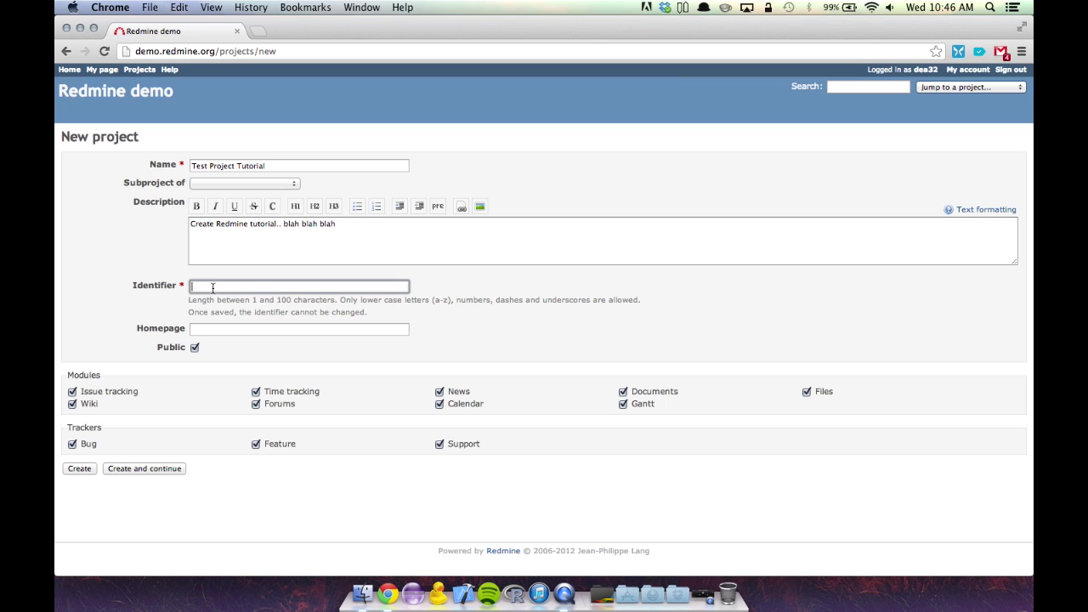
{"action": "type", "text": "test_project"}
{"action": "left_click_drag", "start_coordinate": [243, 286], "coordinate": [175, 287]}
{"action": "left_click", "coordinate": [235, 286]}
{"action": "left_click", "coordinate": [206, 327]}
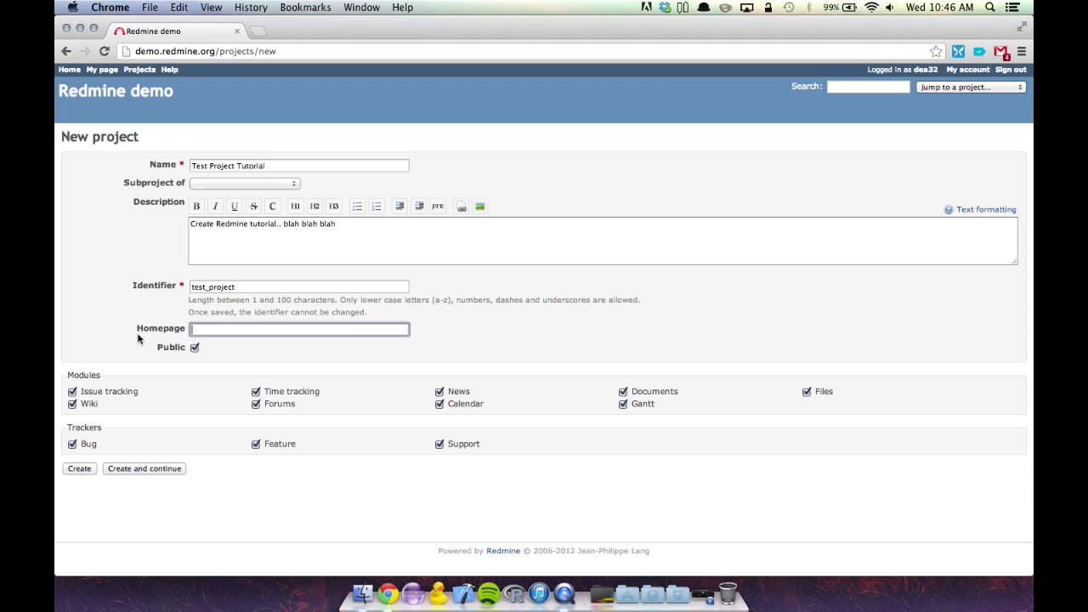
{"action": "type", "text": "Test Project Tutorial"}
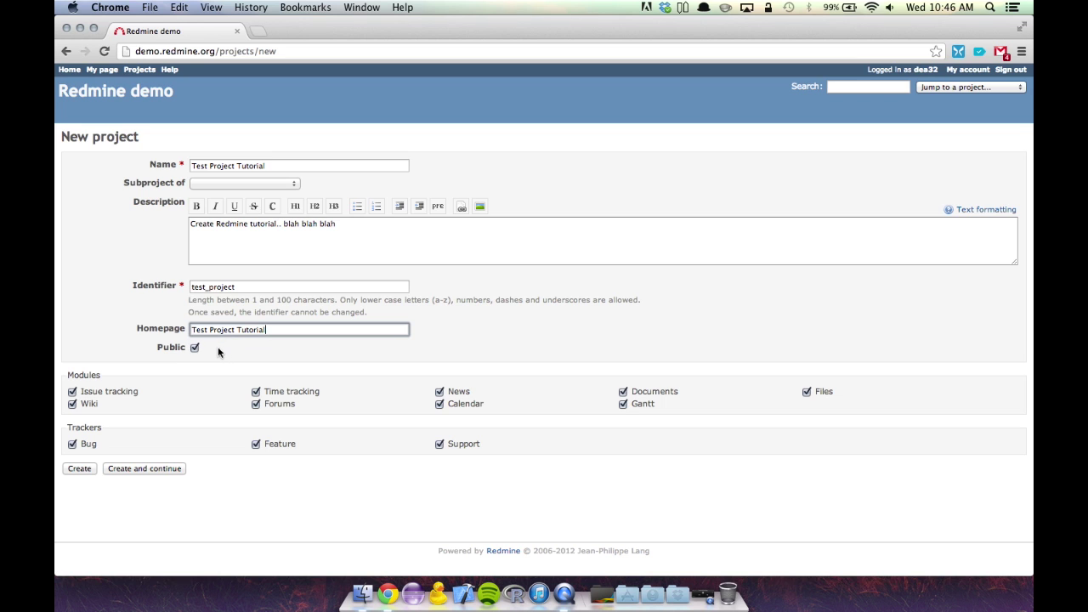
Step: Try to create the project with public visibility, after switching the Public option off and on again
{"action": "left_click", "coordinate": [195, 350]}
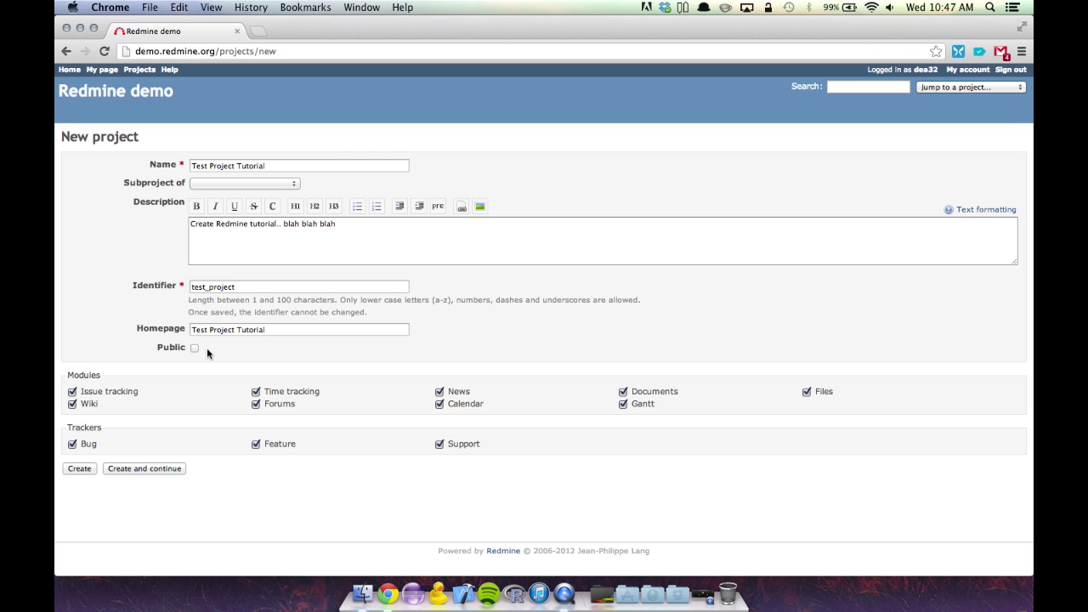
{"action": "left_click", "coordinate": [194, 348]}
{"action": "left_click", "coordinate": [70, 470]}
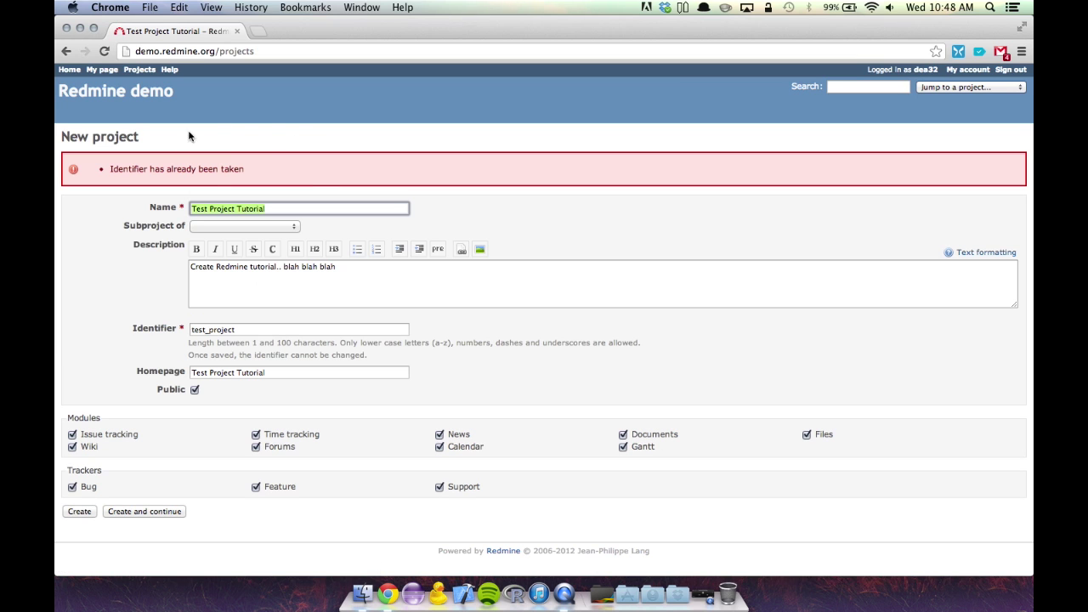
Step: Change the project's identifier to testproject1234 and create the project
{"action": "left_click", "coordinate": [242, 332]}
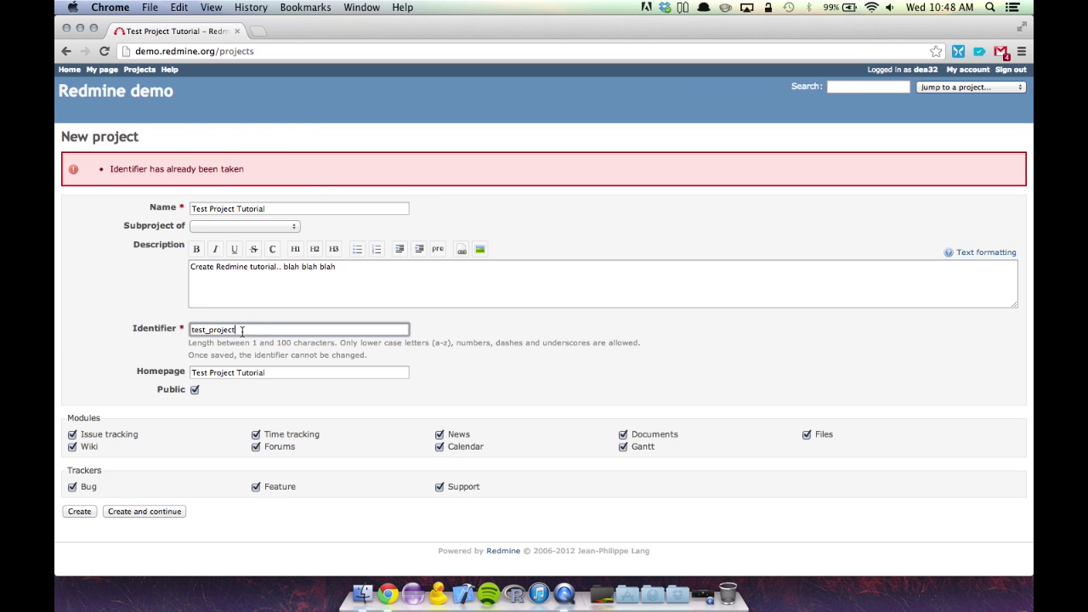
{"action": "key", "text": "BackSpace"}
{"action": "key", "text": "BackSpace"}
{"action": "key", "text": "BackSpace"}
{"action": "key", "text": "BackSpace"}
{"action": "key", "text": "BackSpace"}
{"action": "key", "text": "BackSpace"}
{"action": "key", "text": "BackSpace"}
{"action": "key", "text": "BackSpace"}
{"action": "type", "text": "project1234"}
{"action": "left_click", "coordinate": [85, 512]}
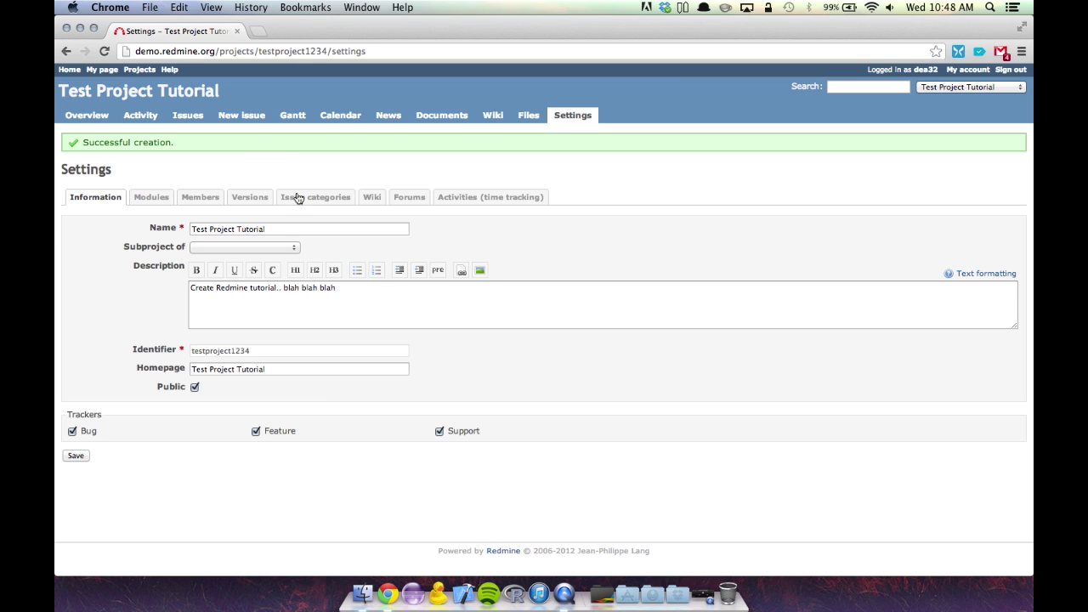
Step: View the new project's overview, and open the member list in its settings
{"action": "left_click", "coordinate": [85, 123]}
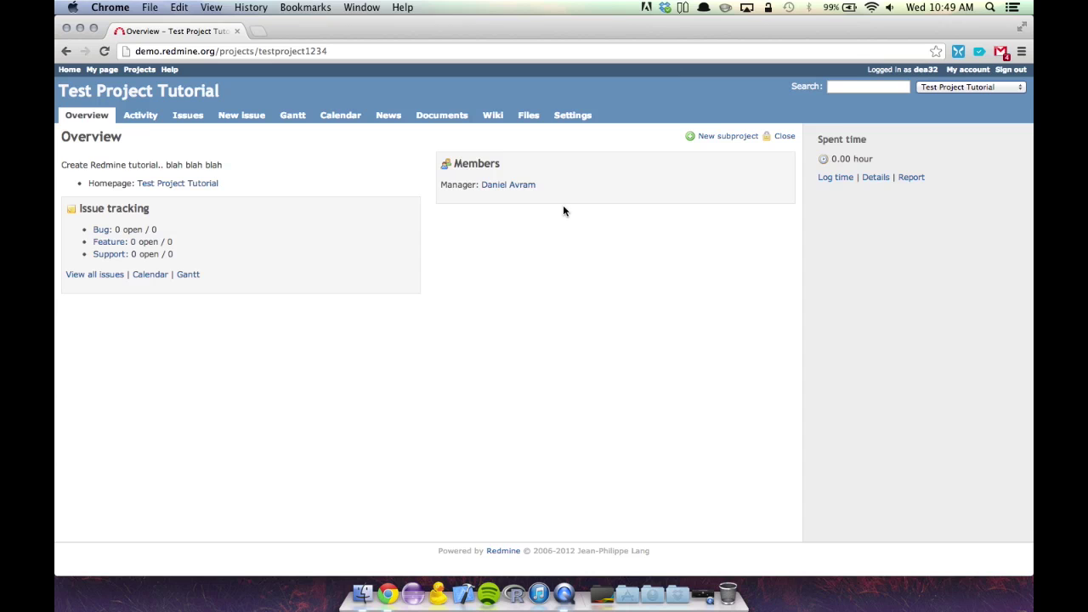
{"action": "left_click", "coordinate": [564, 117]}
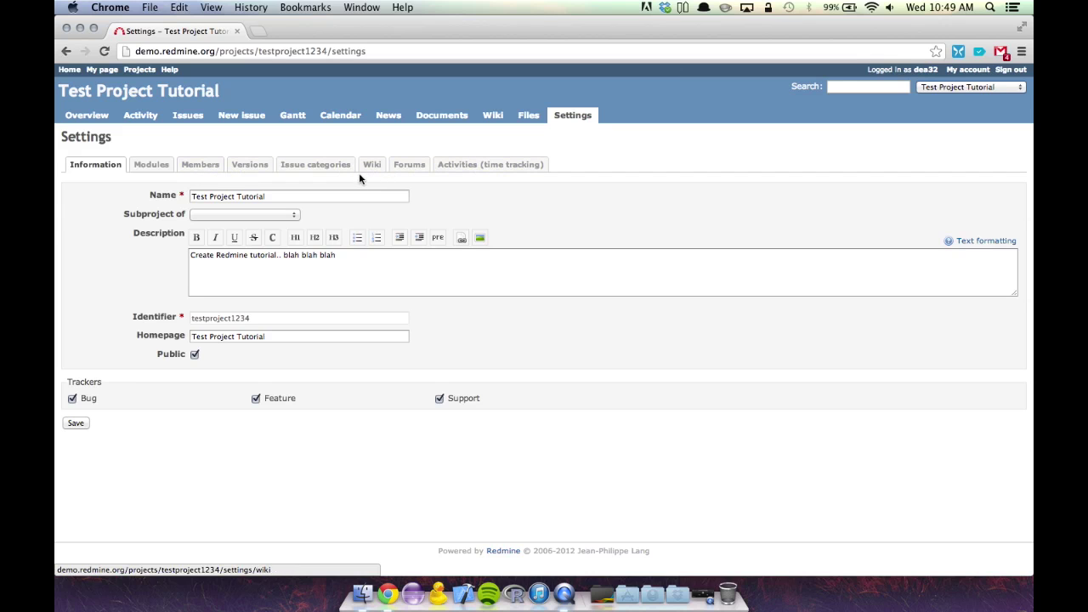
{"action": "left_click", "coordinate": [202, 166]}
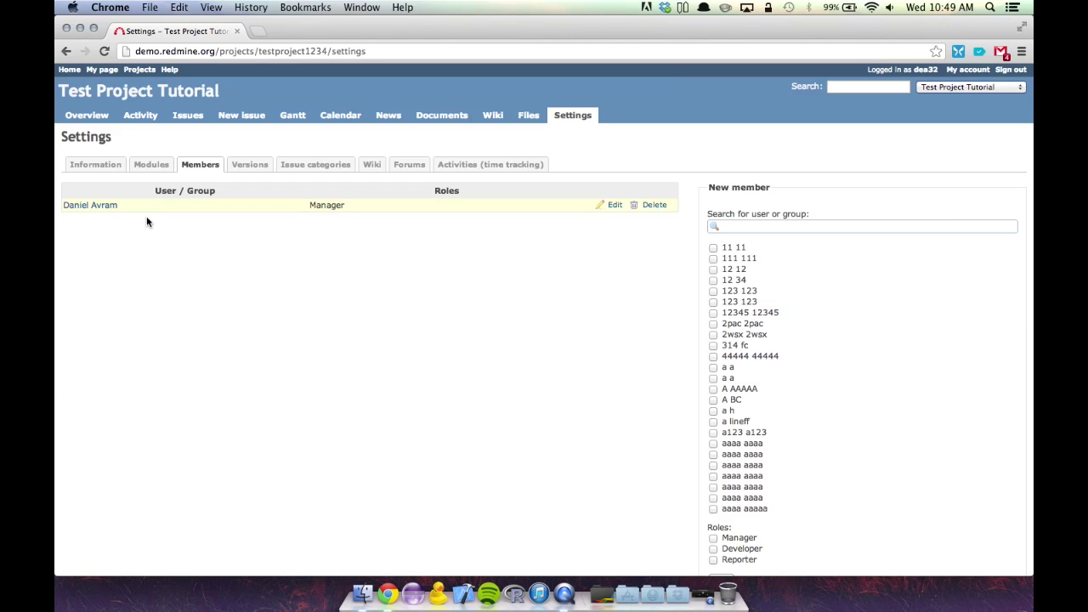
Step: Add four users from the new member list to the project with the Developer role
{"action": "scroll", "coordinate": [893, 385], "scroll_direction": "down", "scroll_amount": 5}
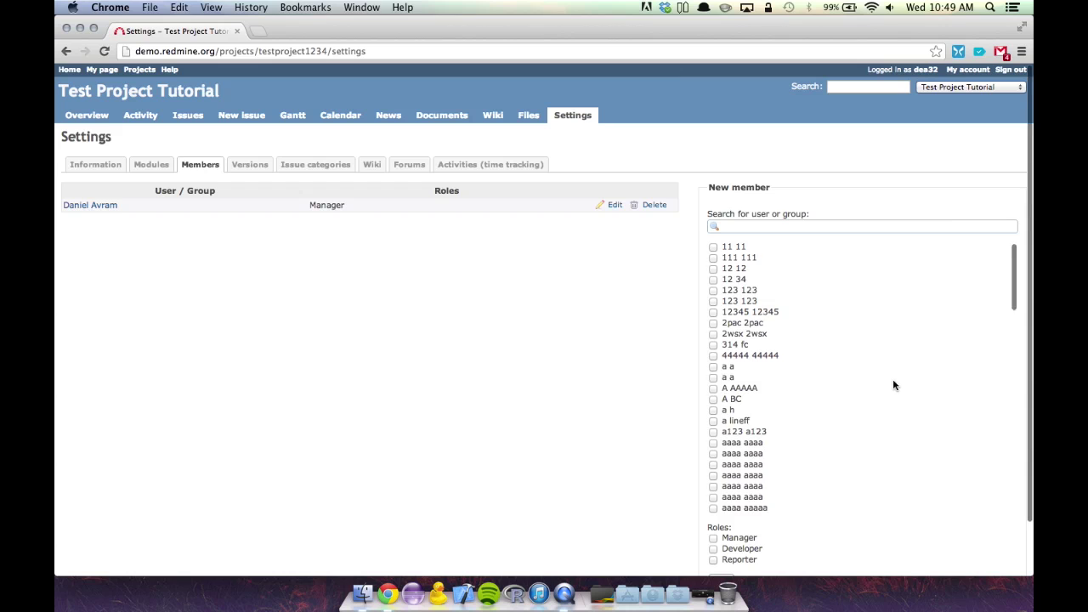
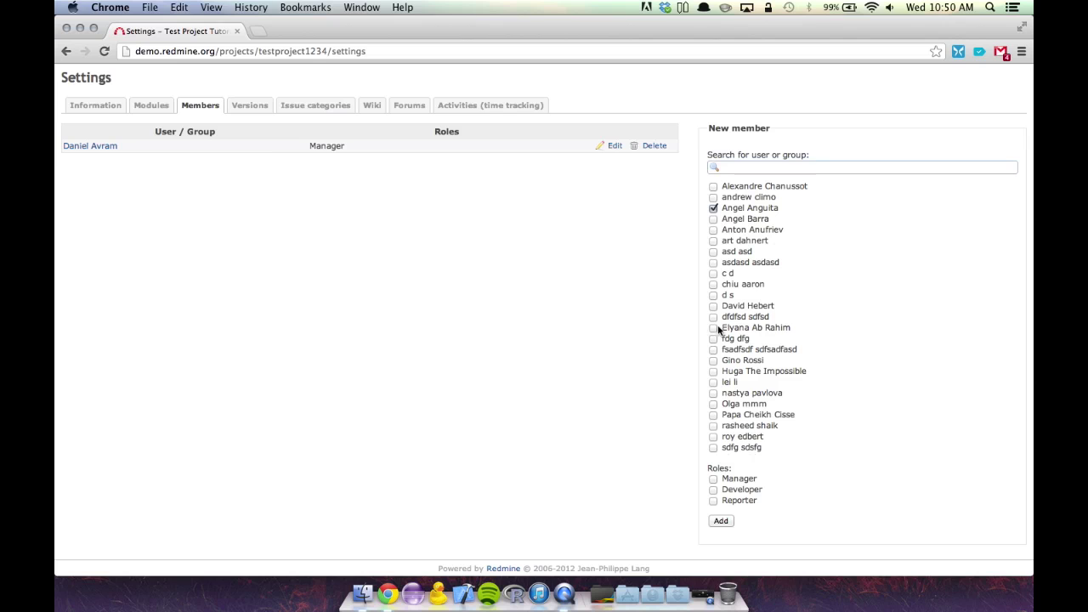
{"action": "left_click", "coordinate": [713, 490]}
{"action": "left_click", "coordinate": [719, 521]}
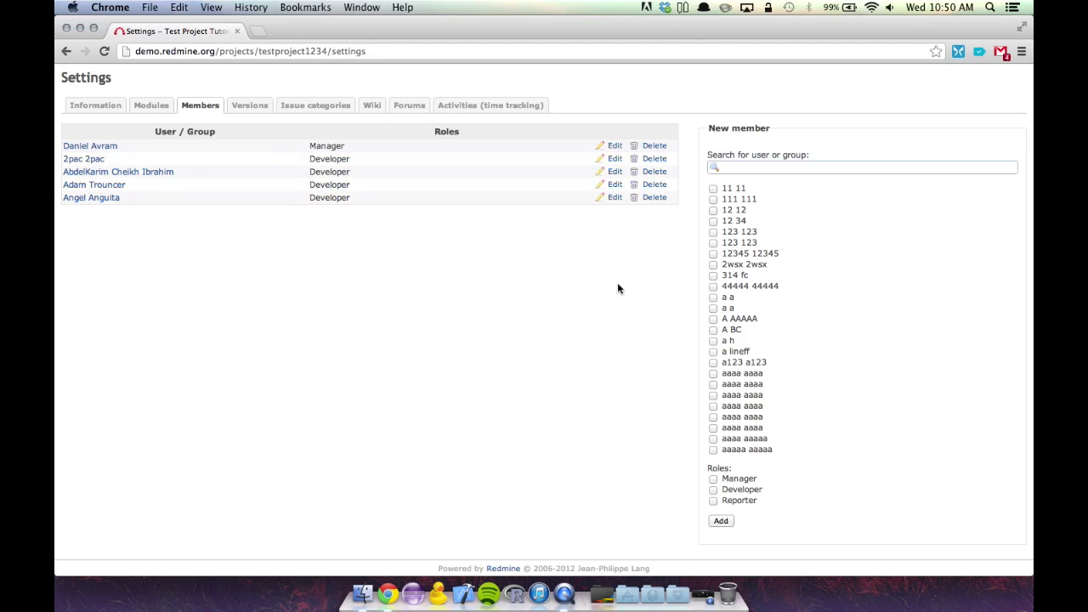
Step: Add one more user to the project with the Reporter role, and view the members on the project overview
{"action": "scroll", "coordinate": [716, 362], "scroll_direction": "down", "scroll_amount": 10}
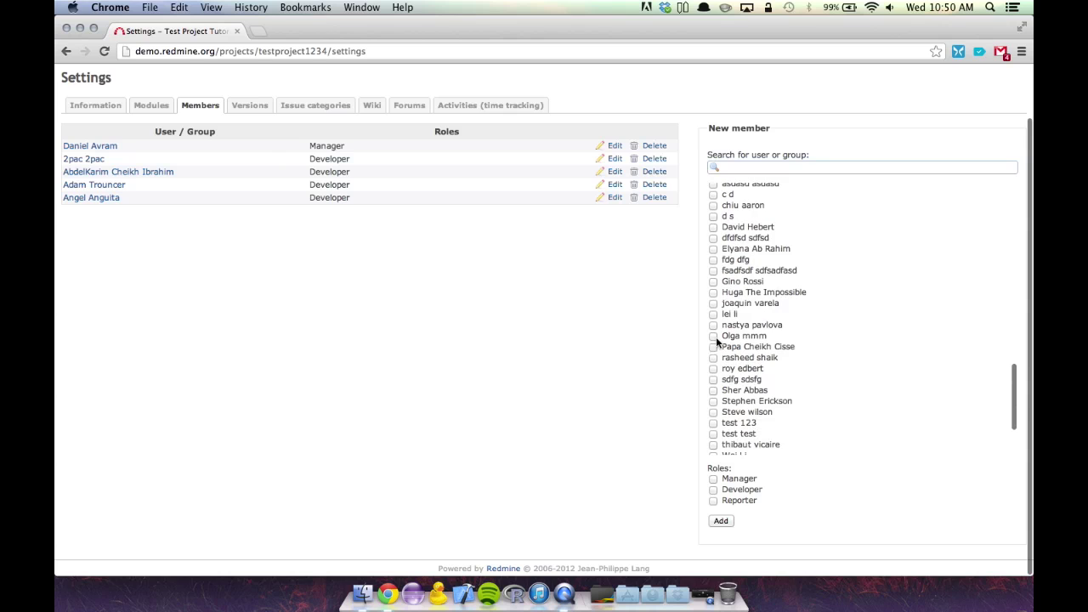
{"action": "scroll", "coordinate": [729, 402], "scroll_direction": "down", "scroll_amount": 3}
{"action": "left_click", "coordinate": [713, 303]}
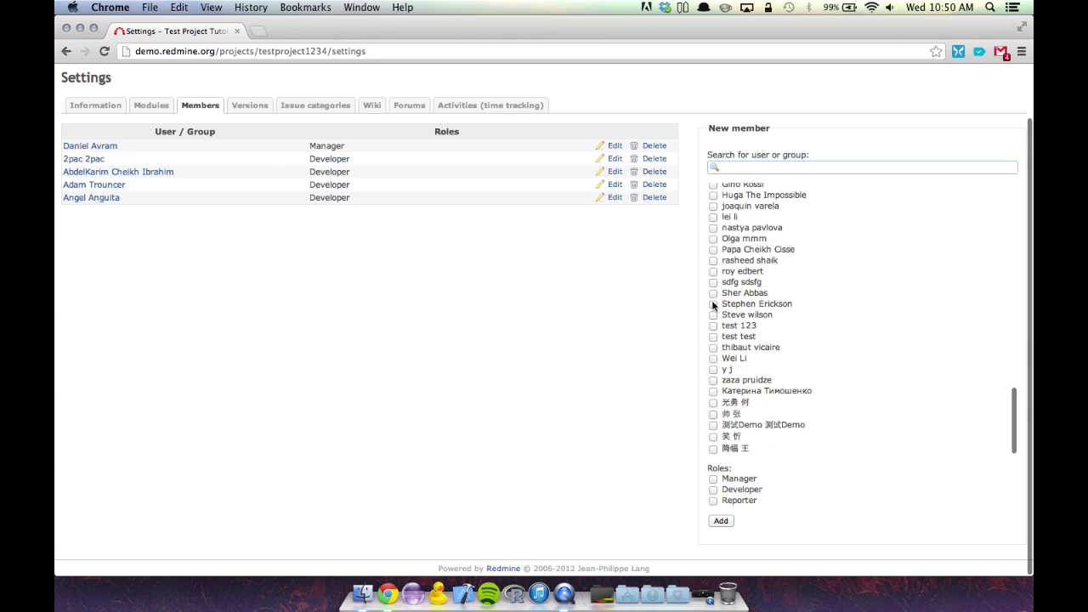
{"action": "left_click", "coordinate": [713, 500]}
{"action": "left_click", "coordinate": [721, 520]}
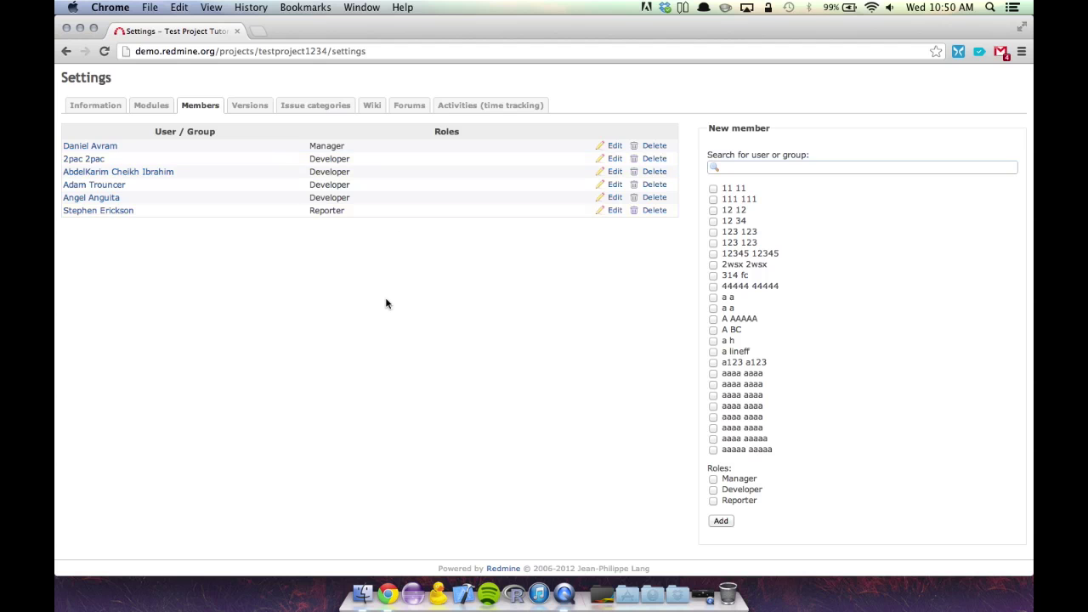
{"action": "scroll", "coordinate": [386, 303], "scroll_direction": "up", "scroll_amount": 2}
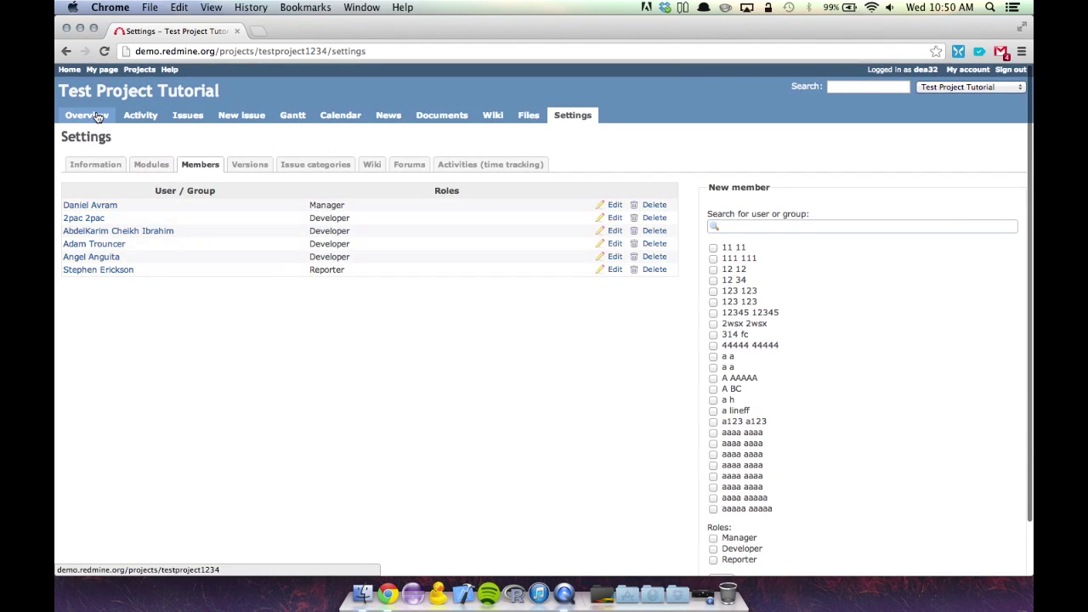
{"action": "left_click", "coordinate": [87, 115]}
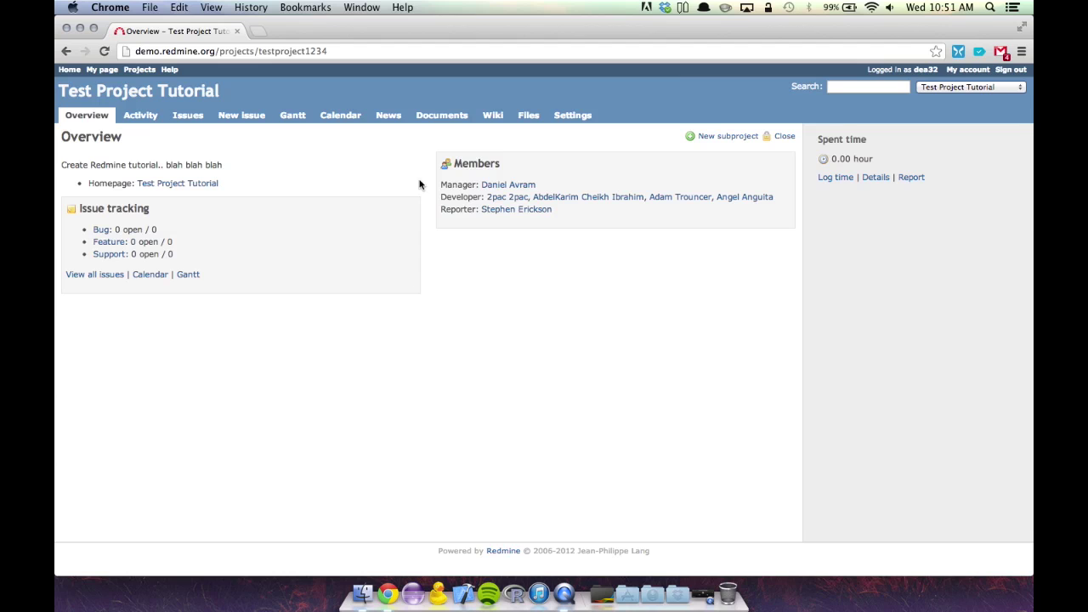
Step: Open the project's wiki for editing and change the page heading to "Redmine Tutorial"
{"action": "left_click", "coordinate": [491, 122]}
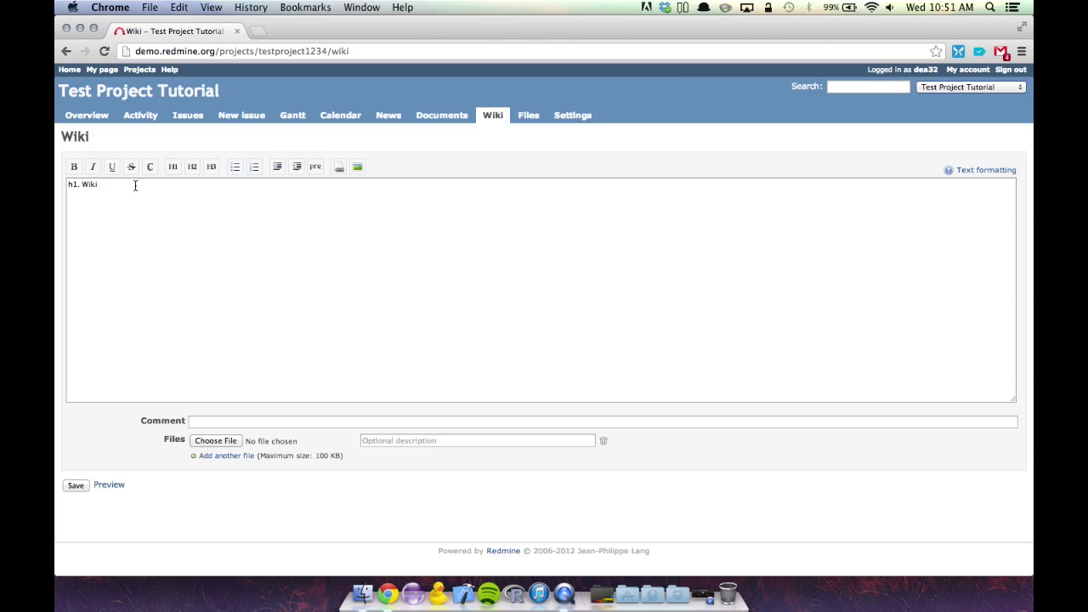
{"action": "left_click", "coordinate": [113, 188]}
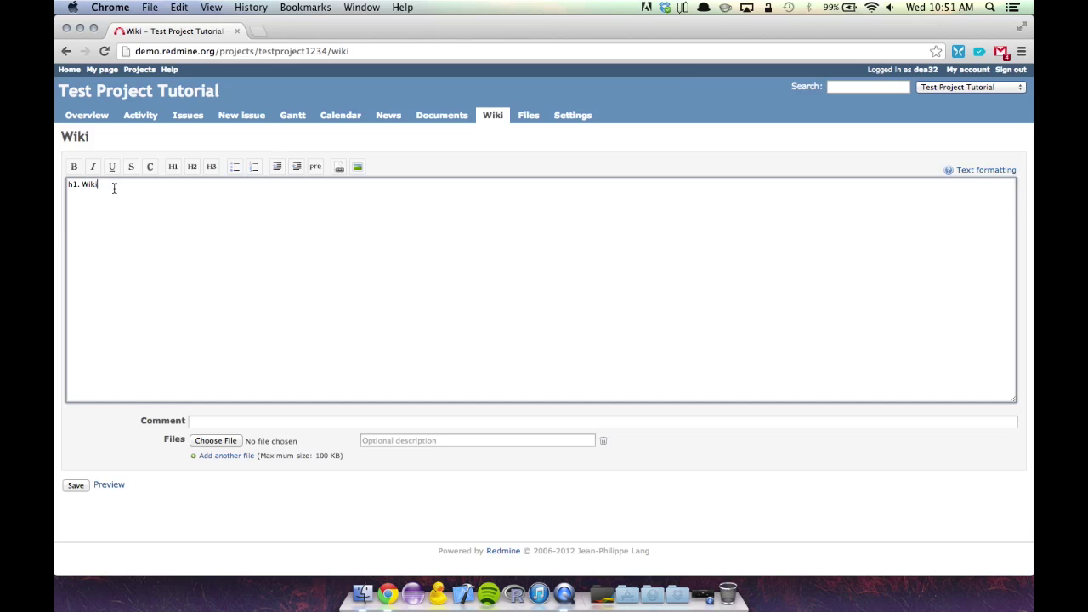
{"action": "key", "text": "BackSpace"}
{"action": "key", "text": "BackSpace"}
{"action": "key", "text": "BackSpace"}
{"action": "key", "text": "BackSpace"}
{"action": "type", "text": "Redmine Tut"}
{"action": "type", "text": "orial"}
Step: Add the bold line "*Redmine Features*" below the wiki heading, followed by six short lines of filler text
{"action": "type", "text": "  *Redmine"}
{"action": "type", "text": " Features"}
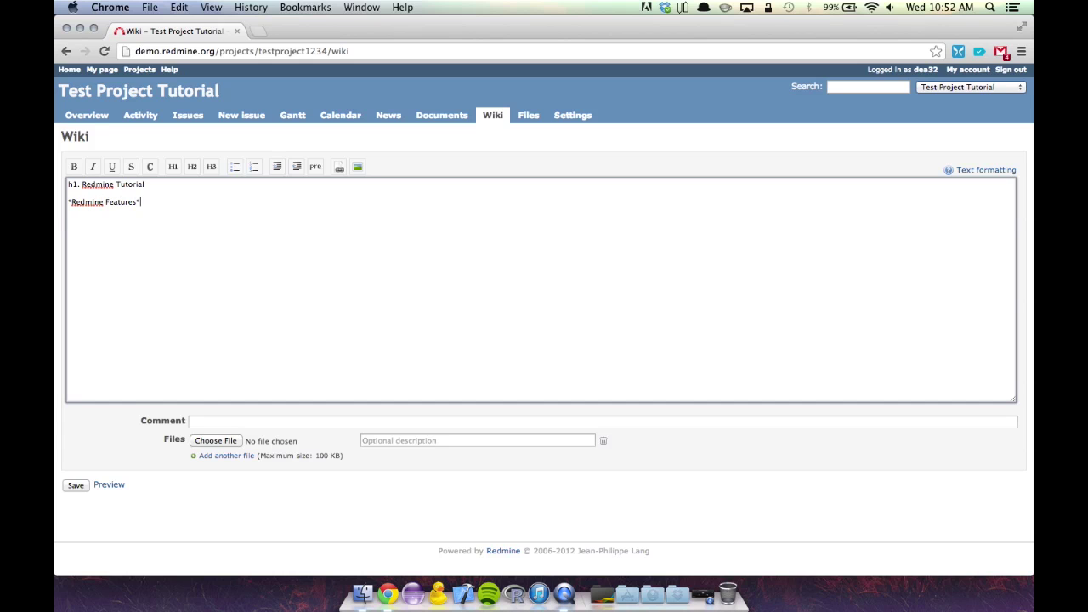
{"action": "type", "text": "* jsdf sdfjsdf lkdsjf dskjf dslkfjas kljdsf"}
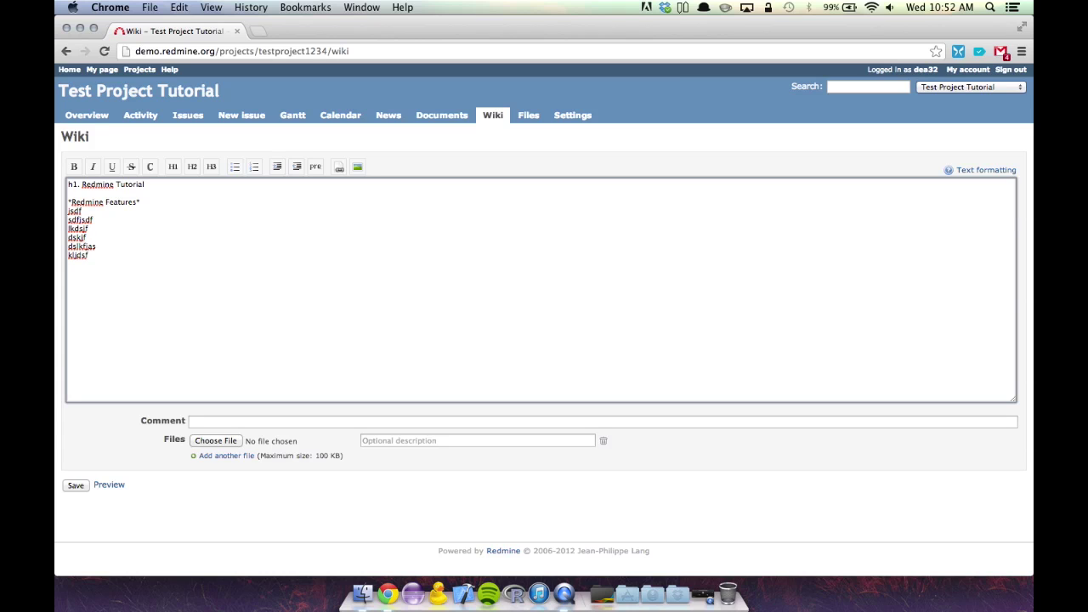
{"action": "scroll", "coordinate": [112, 440], "scroll_direction": "down", "scroll_amount": 1}
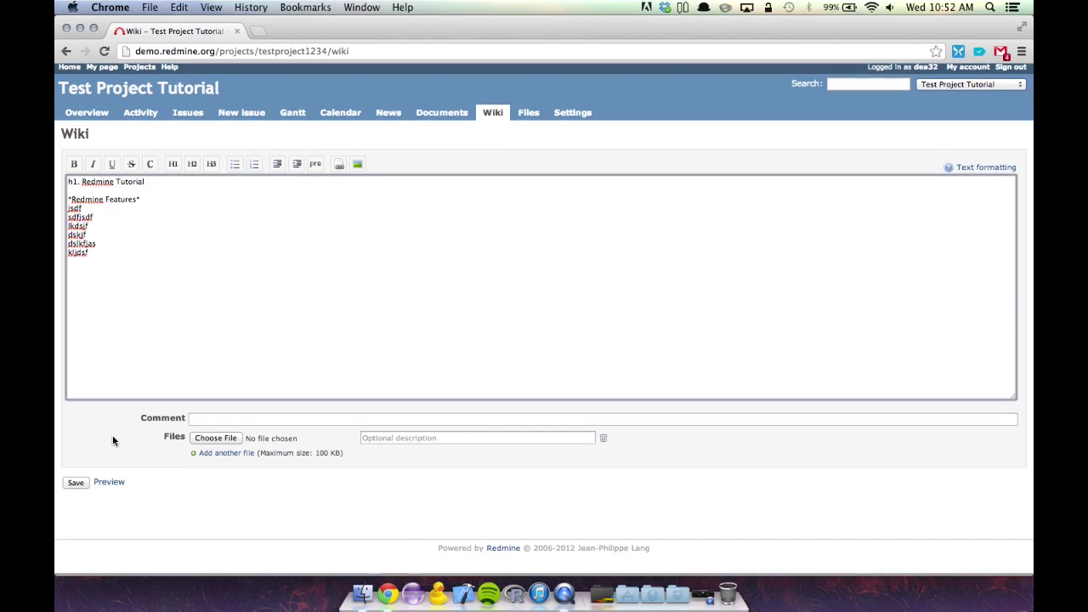
{"action": "scroll", "coordinate": [112, 440], "scroll_direction": "down", "scroll_amount": 1}
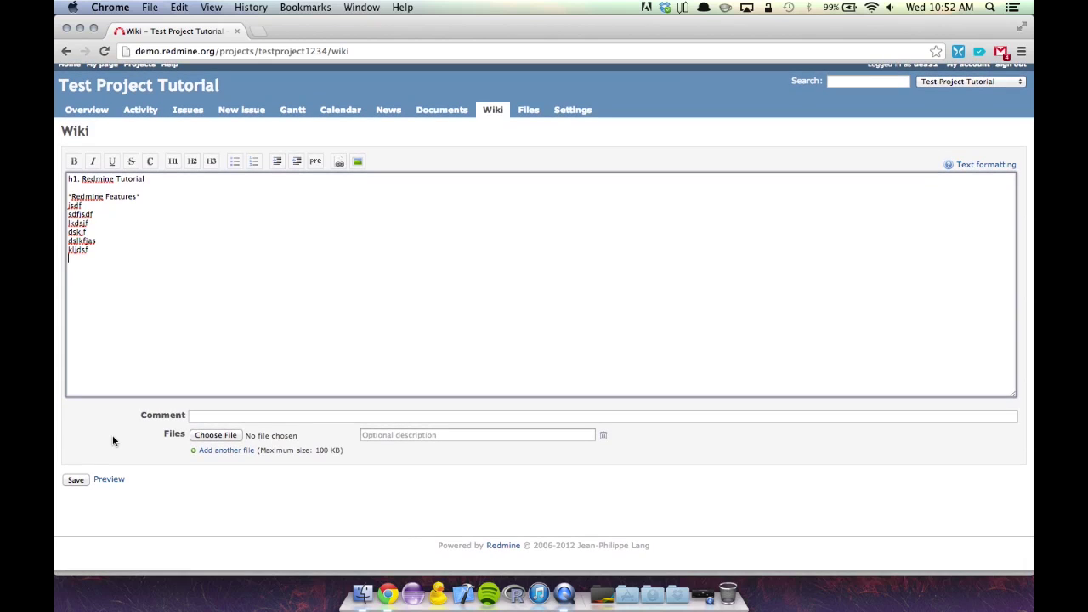
Step: Try to attach the file INFO420BusinessCase.pdf from the info420 folder to the wiki page
{"action": "left_click", "coordinate": [213, 436]}
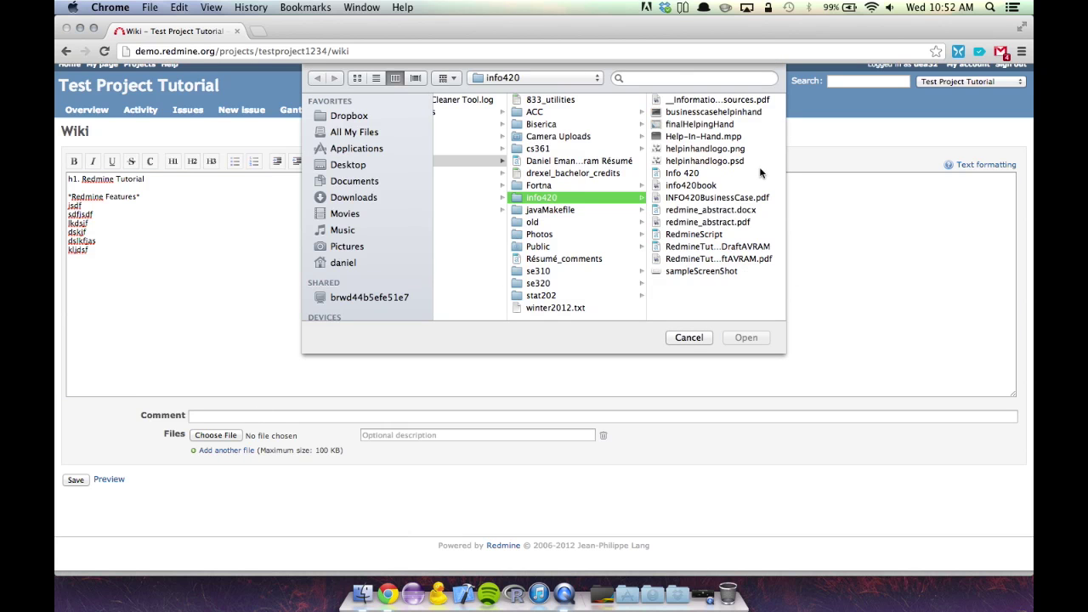
{"action": "left_click", "coordinate": [708, 201]}
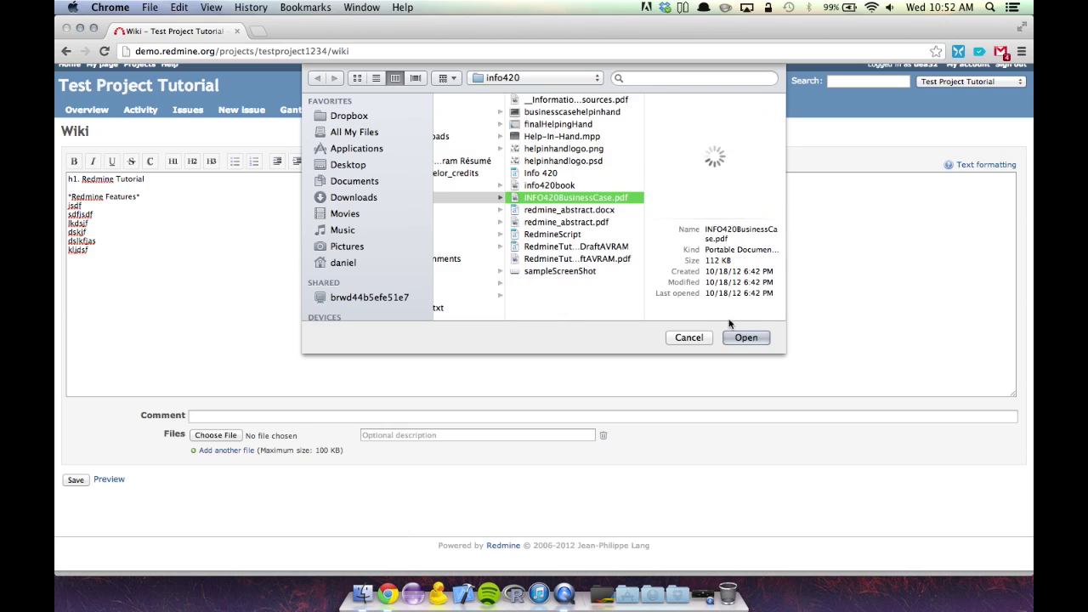
{"action": "left_click", "coordinate": [688, 338]}
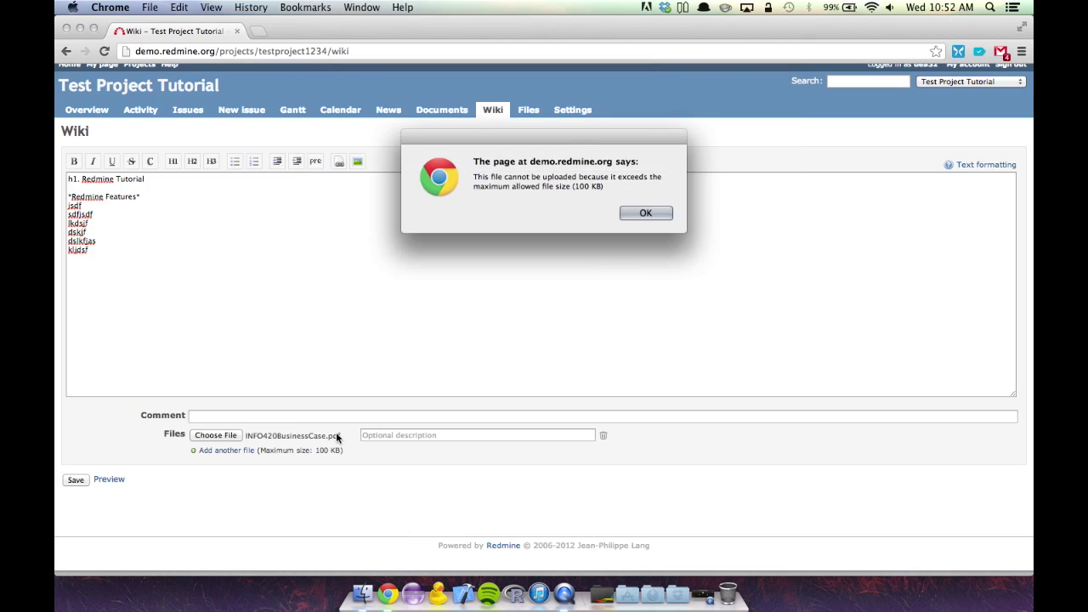
{"action": "left_click", "coordinate": [643, 213]}
Step: Attach redmine_abstract.docx from the info420 folder to the wiki page and save the page
{"action": "left_click", "coordinate": [218, 438]}
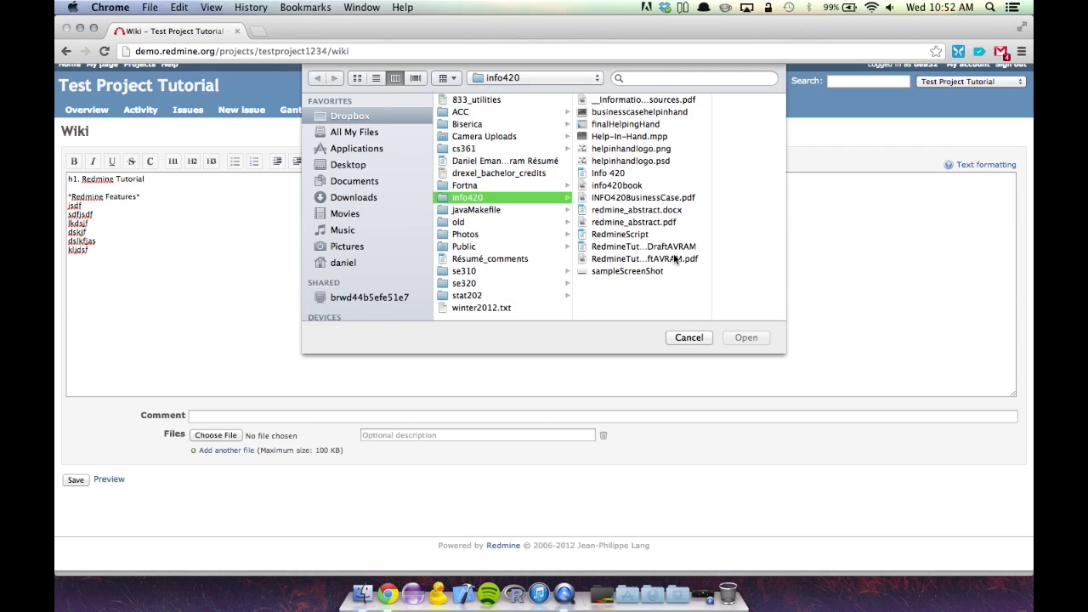
{"action": "left_click", "coordinate": [635, 210]}
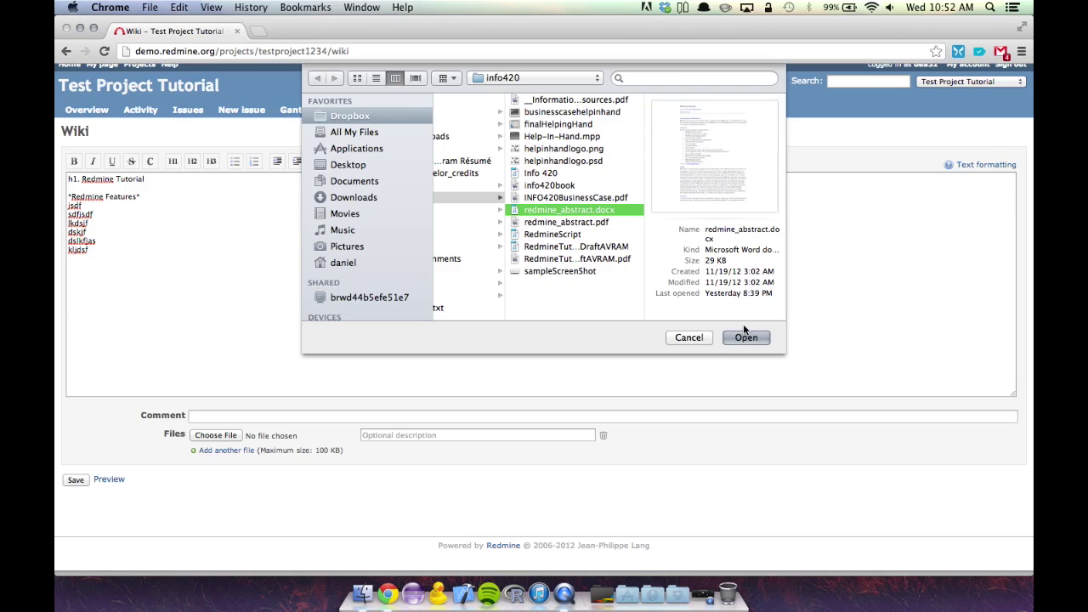
{"action": "left_click", "coordinate": [744, 338]}
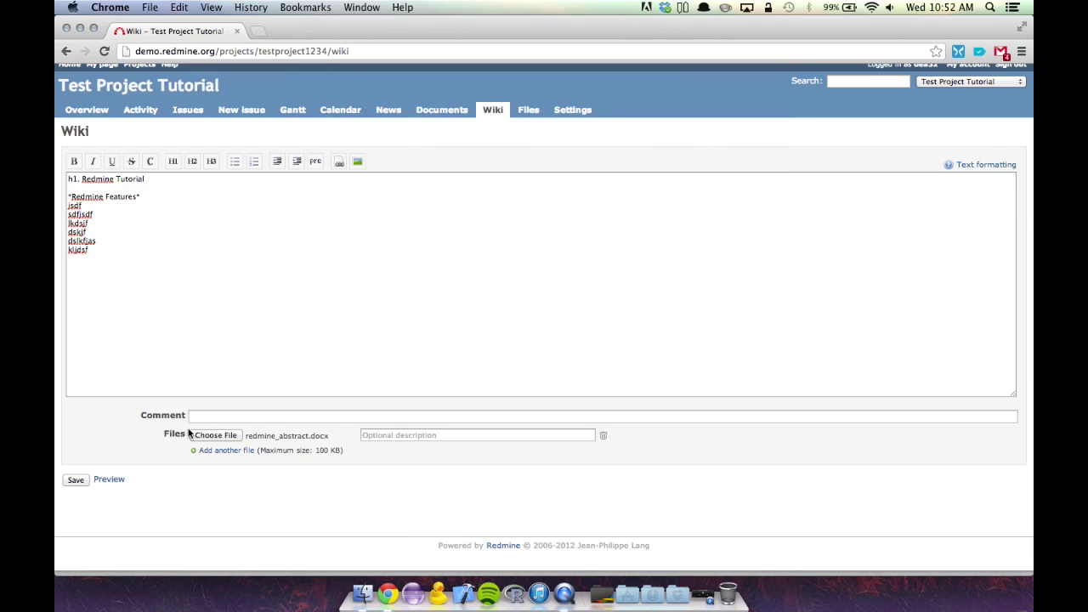
{"action": "left_click", "coordinate": [75, 480]}
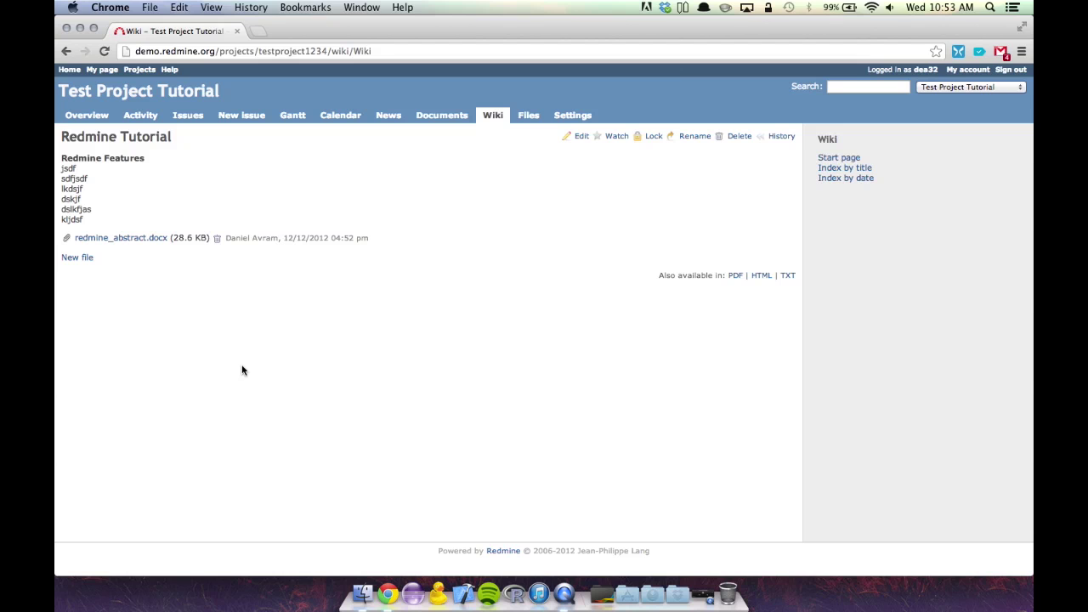
Step: View the project's overview and issue list, and open the form for a new issue
{"action": "left_click", "coordinate": [85, 116]}
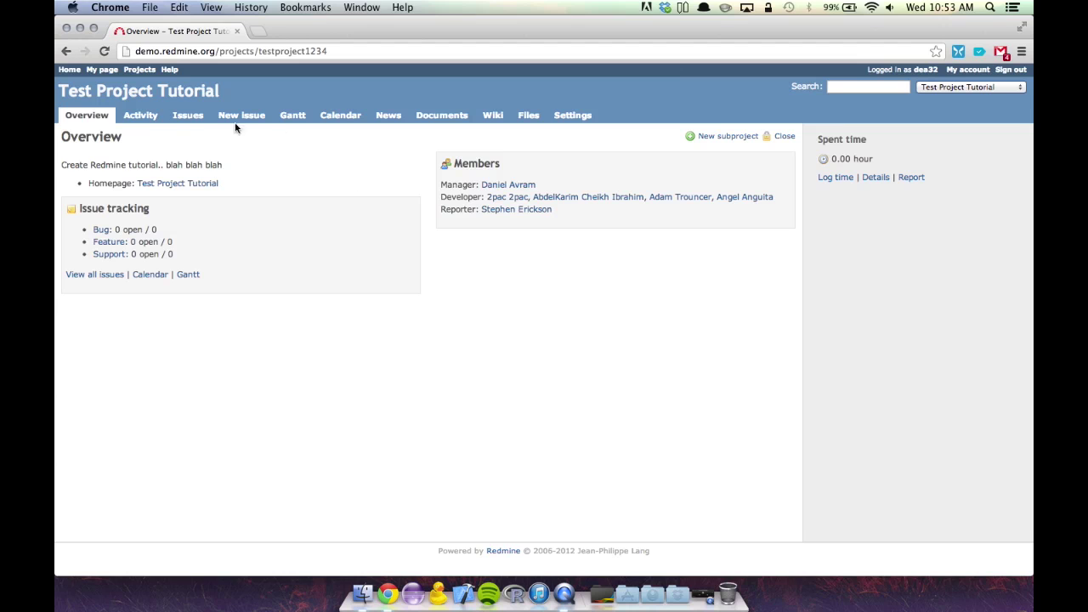
{"action": "left_click", "coordinate": [190, 123]}
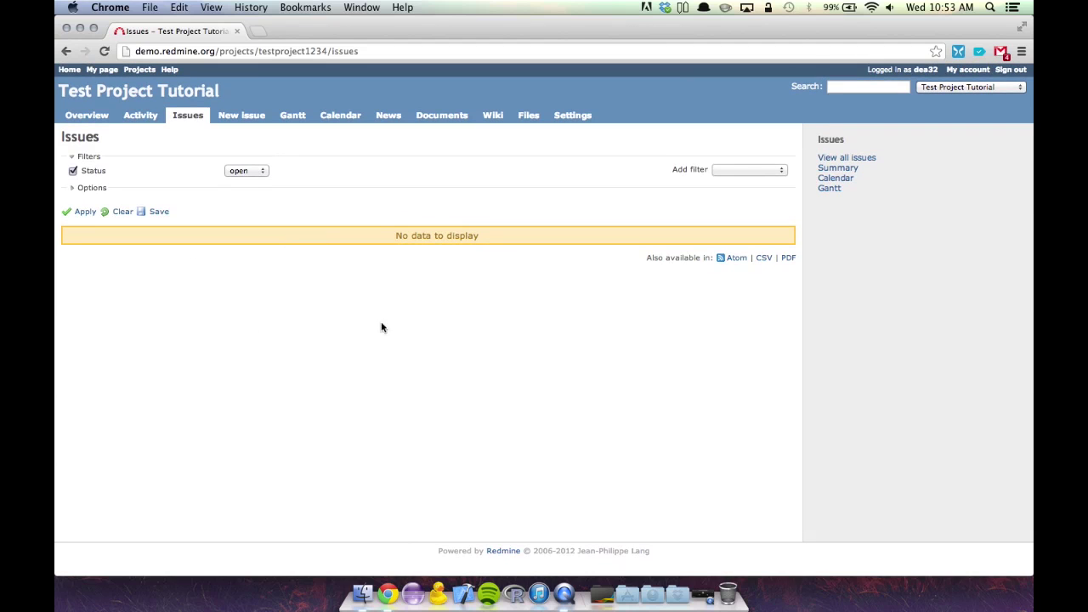
{"action": "left_click", "coordinate": [238, 119]}
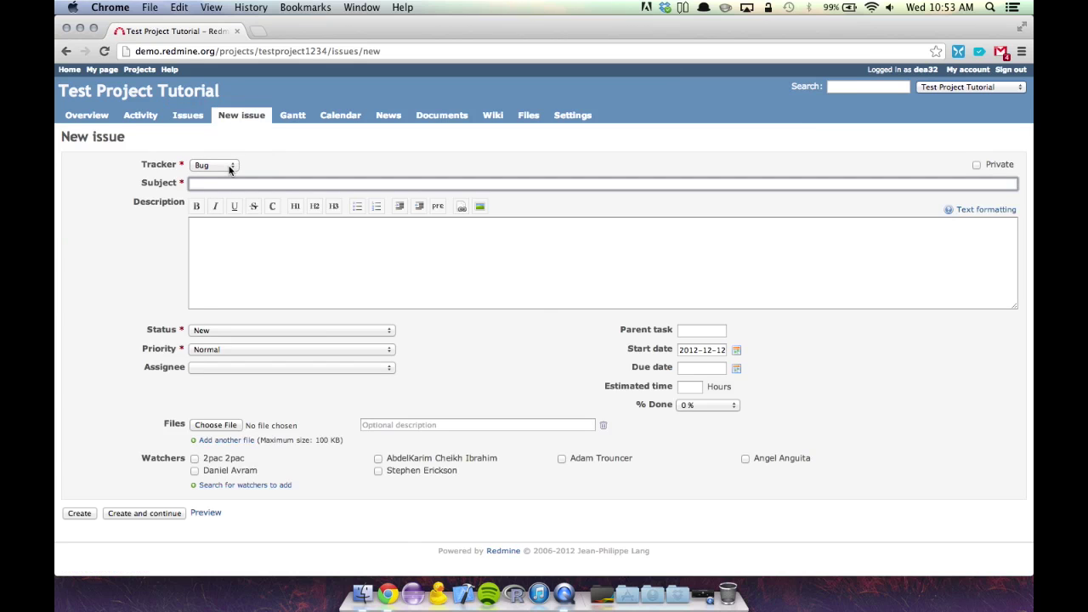
Step: Set the issue's tracker to Feature, subject to "Screenshot in Documentation" and description to "Add screenshots to documentation"
{"action": "left_click", "coordinate": [232, 166]}
{"action": "left_click", "coordinate": [226, 175]}
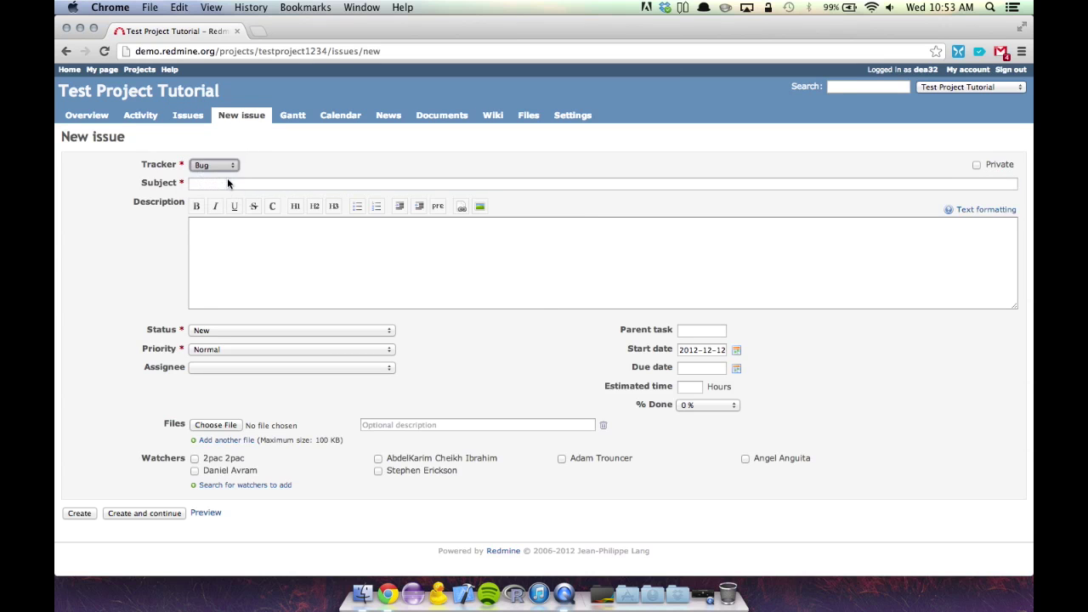
{"action": "left_click", "coordinate": [256, 181]}
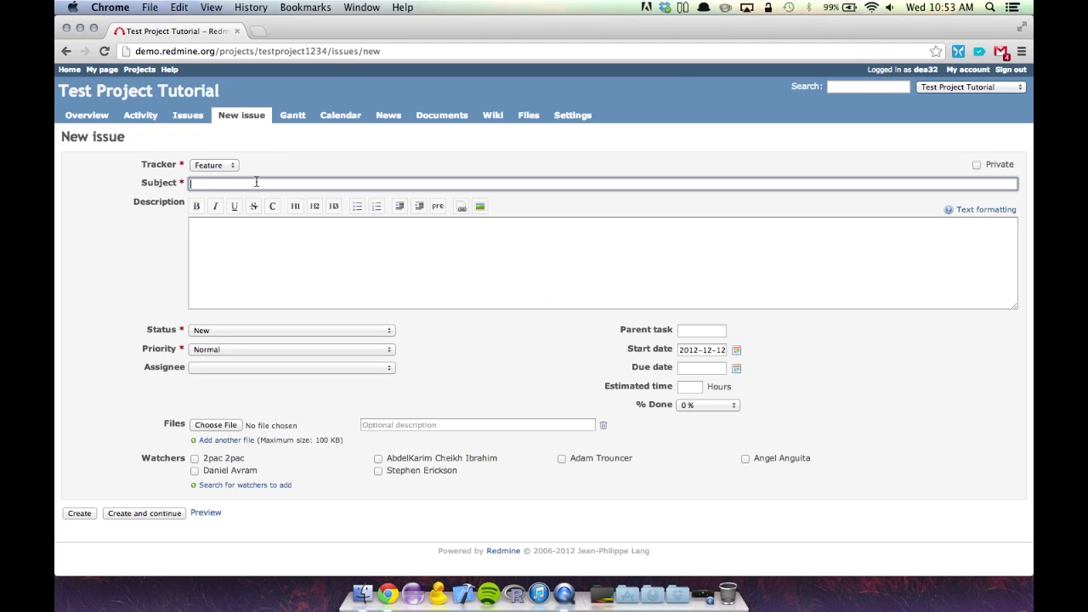
{"action": "type", "text": "Screenshot in Documentation"}
{"action": "key", "text": "Tab"}
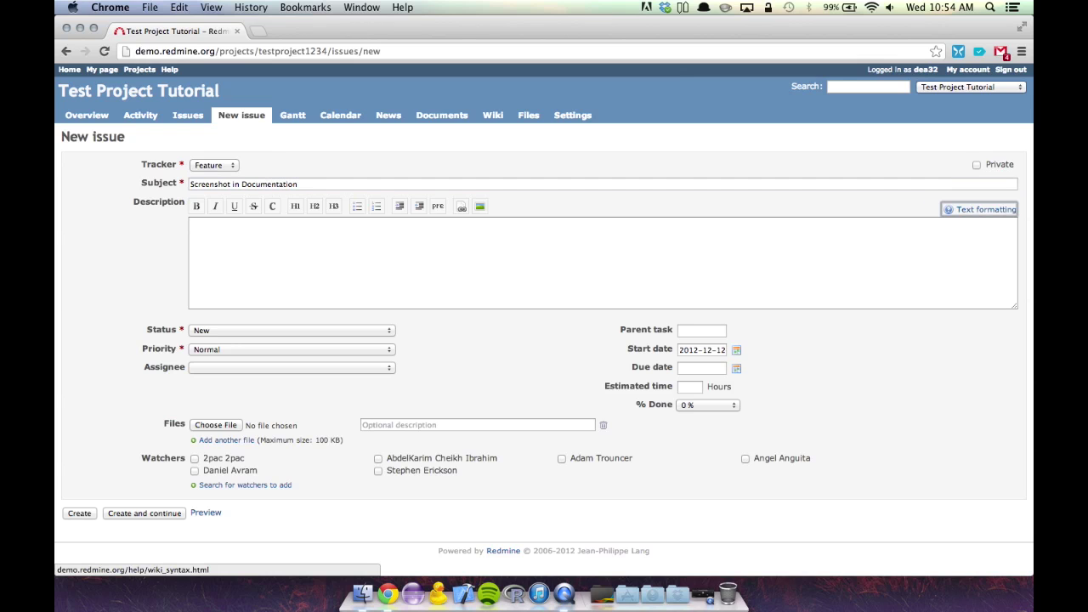
{"action": "left_click", "coordinate": [255, 252]}
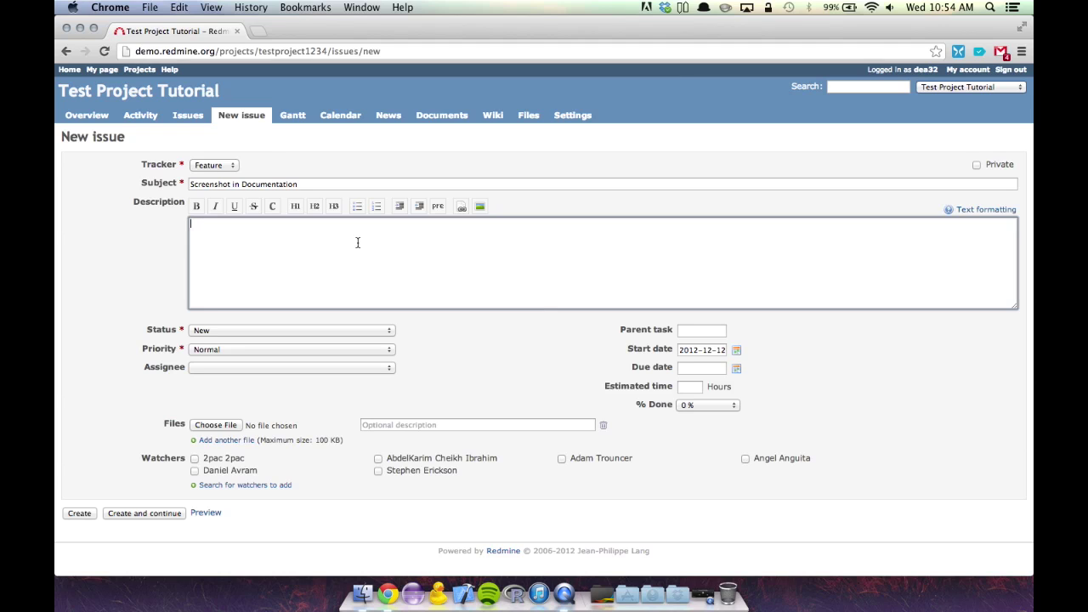
{"action": "type", "text": "Add screenshots to documentation"}
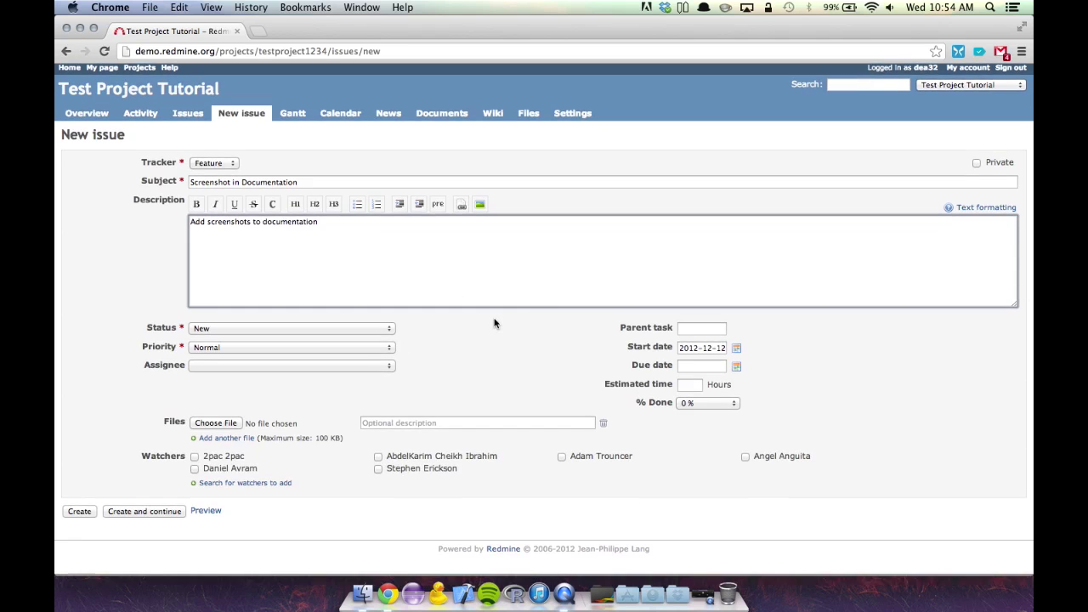
Step: Choose status New and priority Normal for the issue, and assign it to the project's manager
{"action": "left_click", "coordinate": [297, 331]}
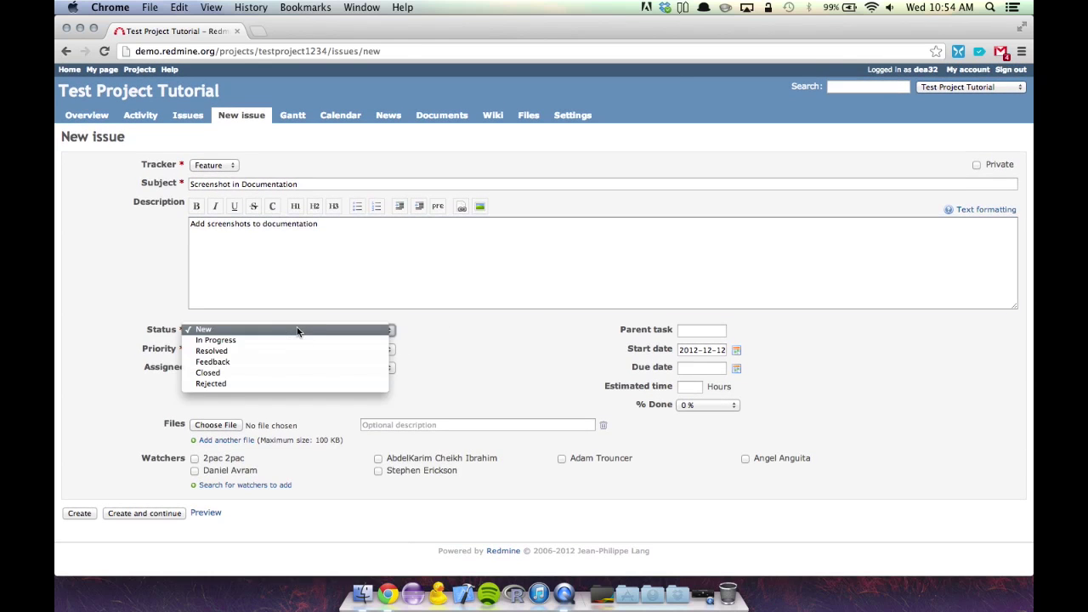
{"action": "left_click", "coordinate": [246, 329]}
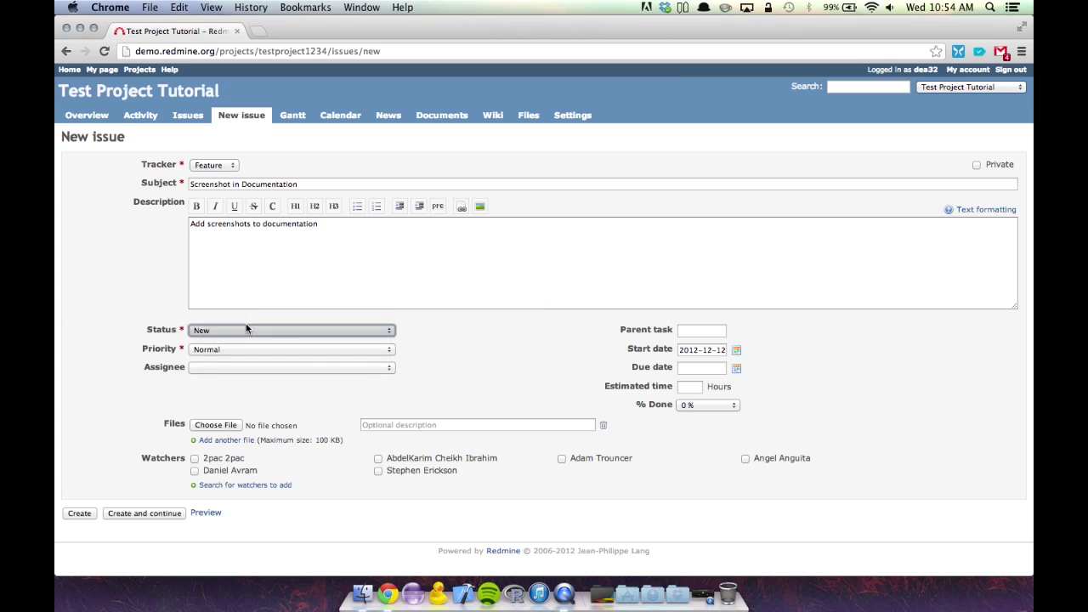
{"action": "left_click", "coordinate": [298, 350]}
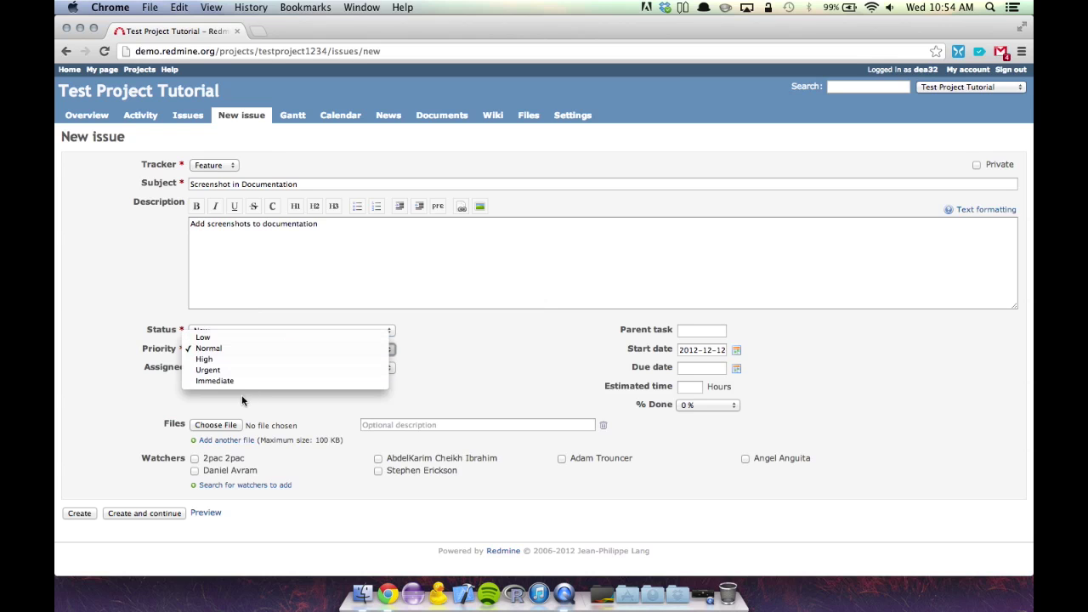
{"action": "left_click", "coordinate": [232, 346]}
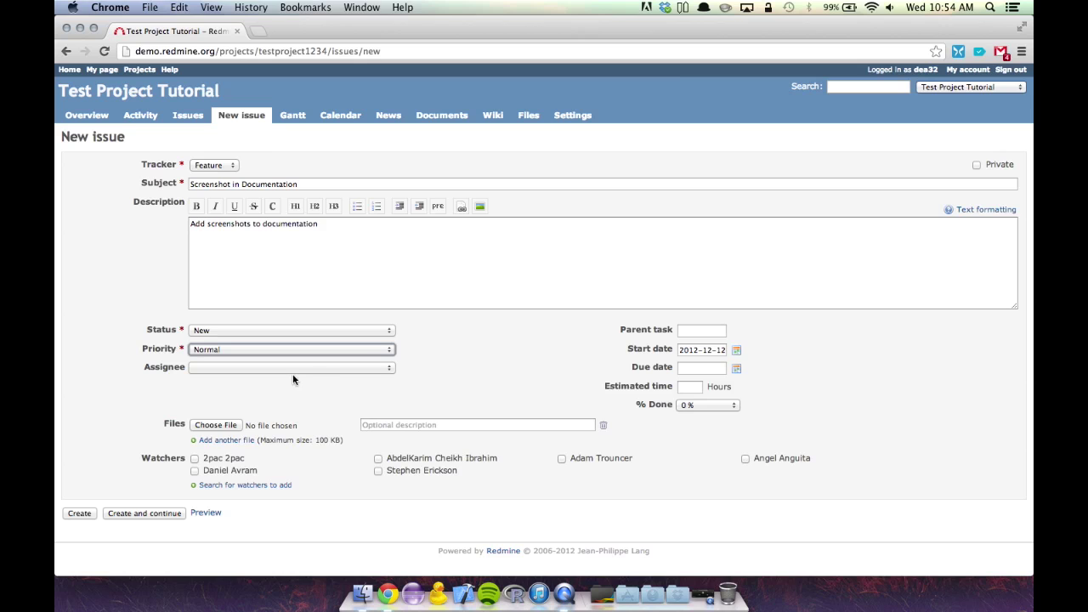
{"action": "left_click", "coordinate": [288, 368]}
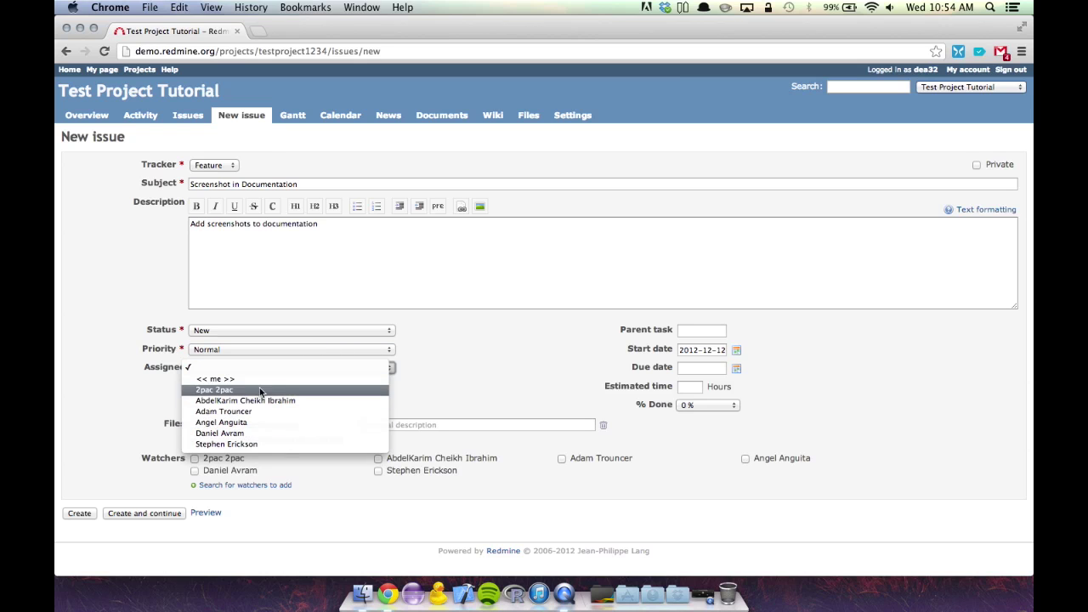
{"action": "left_click", "coordinate": [266, 434]}
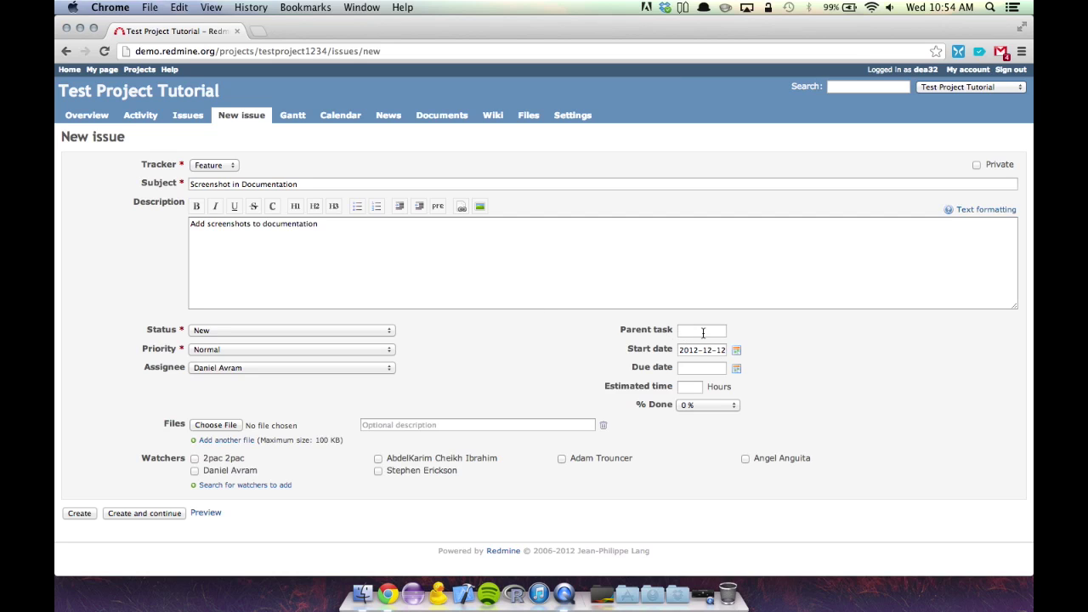
Step: Set the issue's start date to 2012-12-12 and its due date to 2012-12-13
{"action": "left_click", "coordinate": [736, 350]}
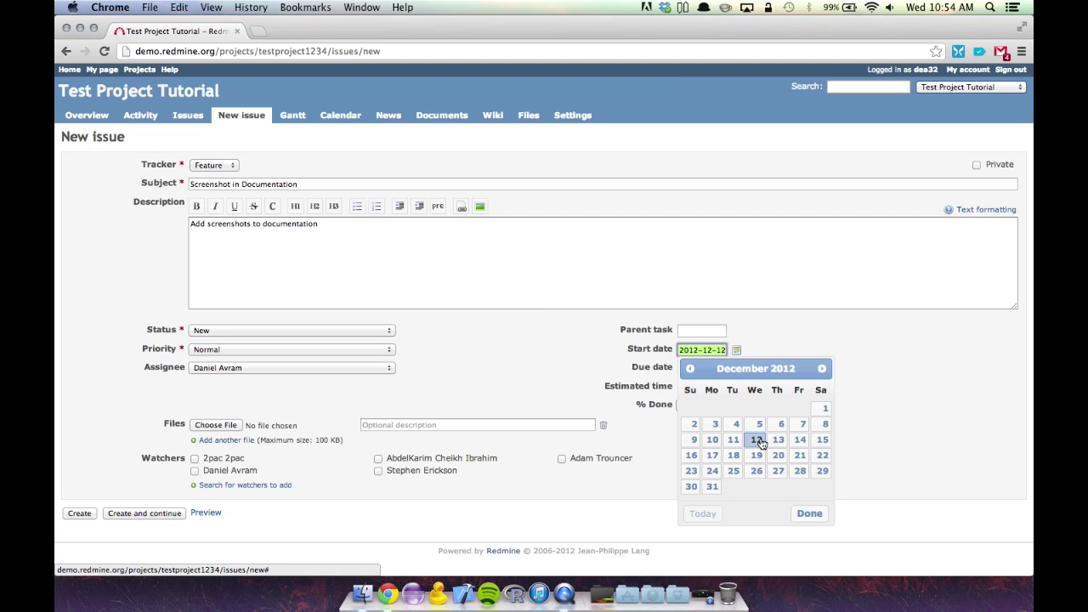
{"action": "left_click", "coordinate": [756, 439]}
{"action": "left_click", "coordinate": [736, 368]}
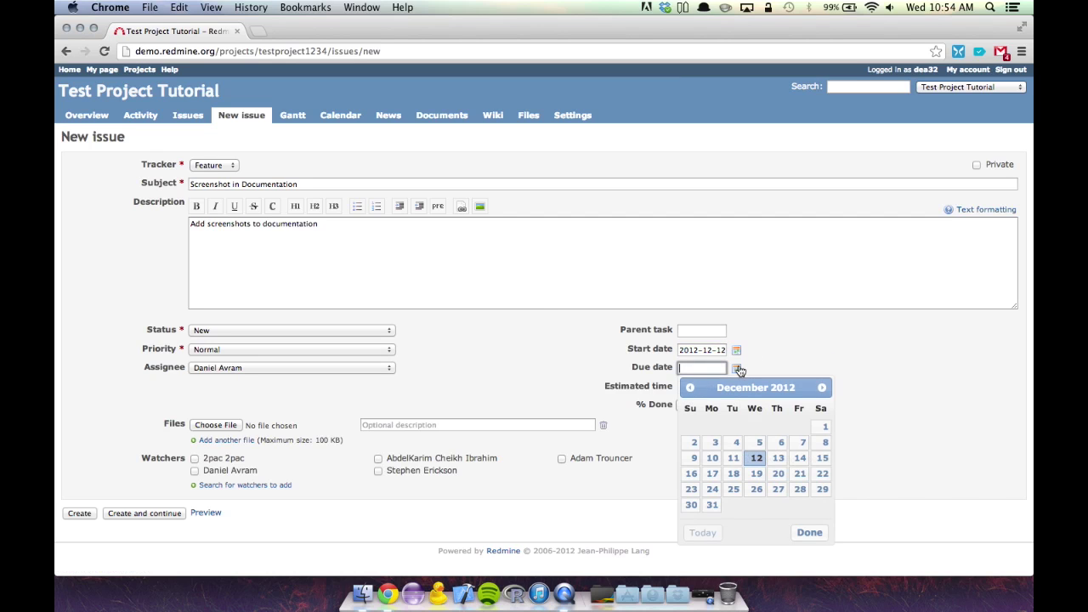
{"action": "left_click", "coordinate": [782, 457]}
Step: Set the issue's estimated time to 3 hours
{"action": "left_click", "coordinate": [689, 387]}
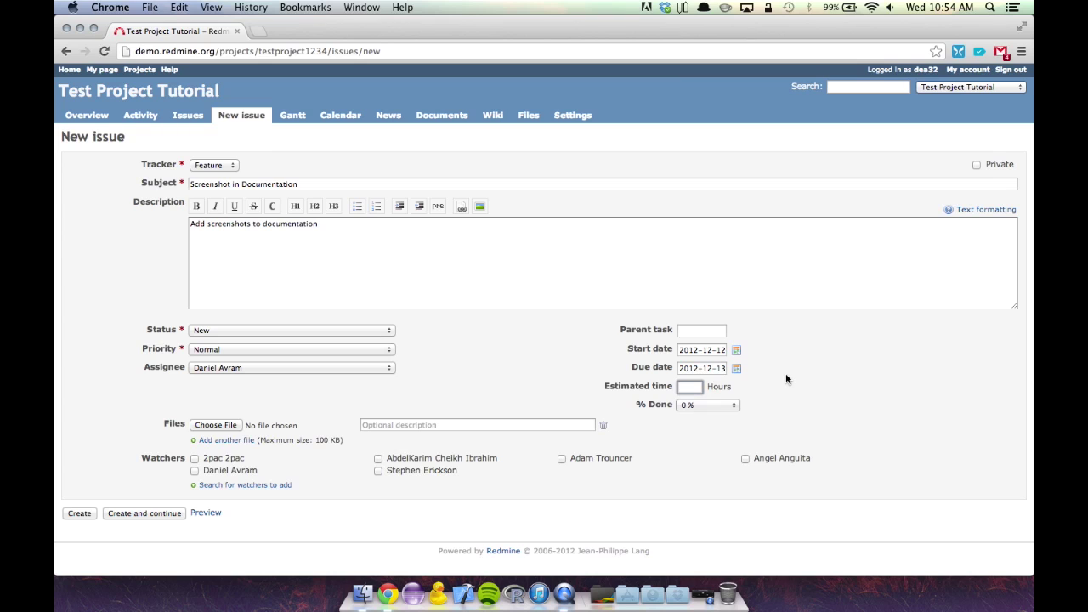
{"action": "left_click", "coordinate": [687, 387]}
{"action": "key", "text": "Escape"}
{"action": "type", "text": "3"}
{"action": "left_click", "coordinate": [853, 393]}
Step: Attach sampleScreenShot from the info420 folder to the new issue
{"action": "left_click", "coordinate": [223, 425]}
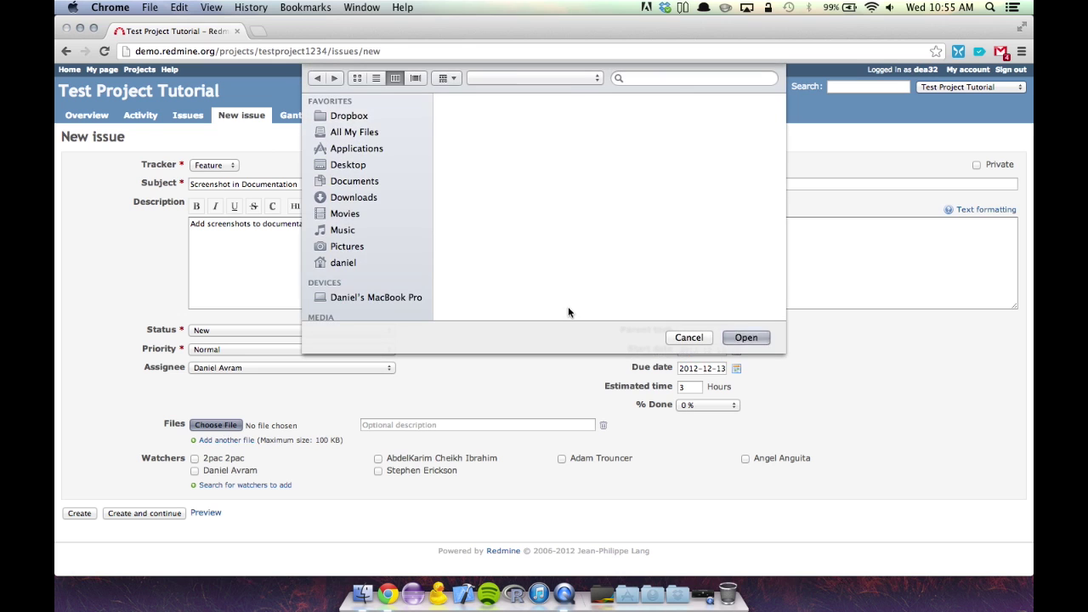
{"action": "left_click", "coordinate": [637, 271]}
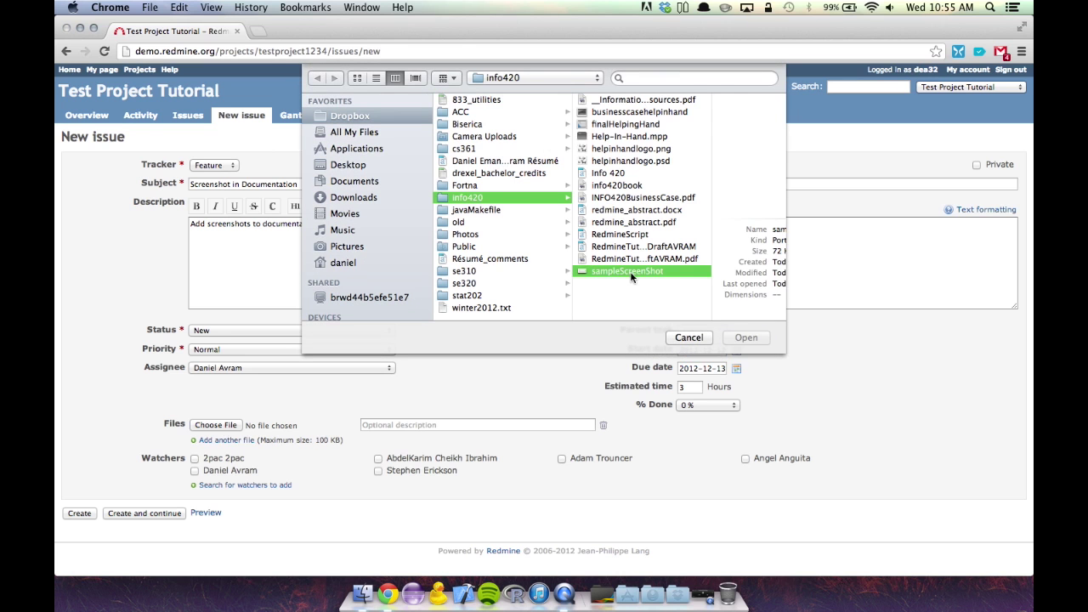
{"action": "left_click", "coordinate": [747, 337]}
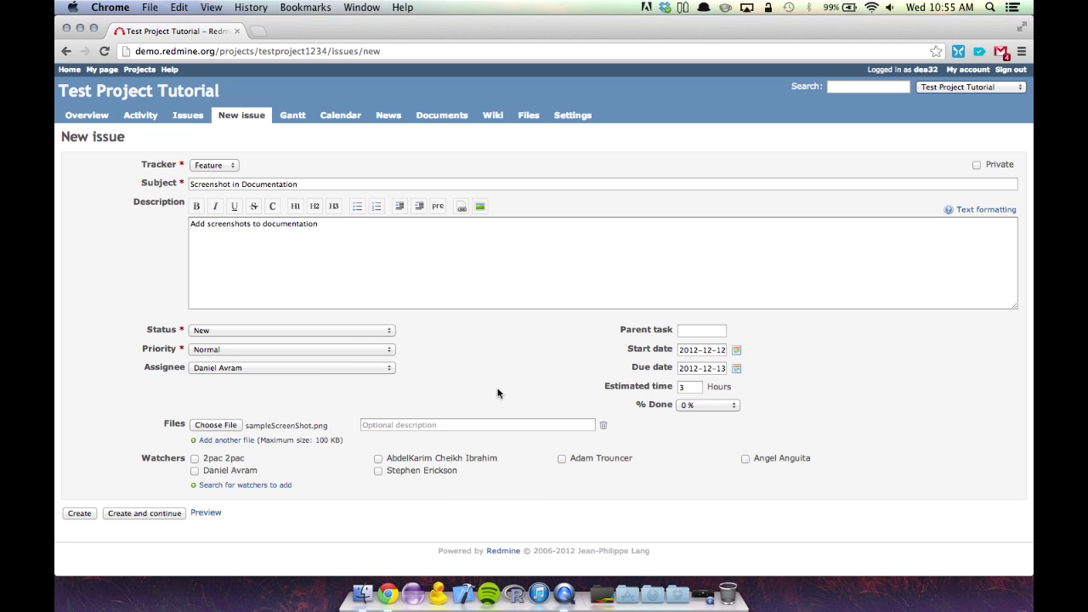
Step: Add the project's reporter and its second-listed developer as watchers, and create the issue
{"action": "left_click", "coordinate": [377, 471]}
{"action": "left_click", "coordinate": [379, 458]}
{"action": "left_click", "coordinate": [78, 513]}
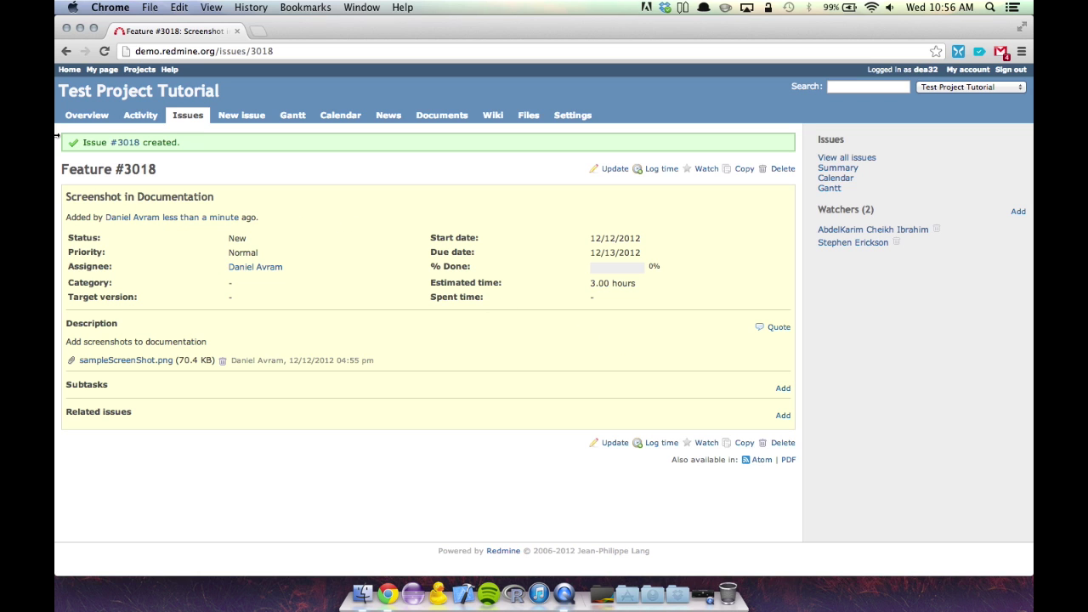
Step: Check how the new issue appears in the project's overview, Gantt chart and calendar
{"action": "left_click", "coordinate": [96, 117]}
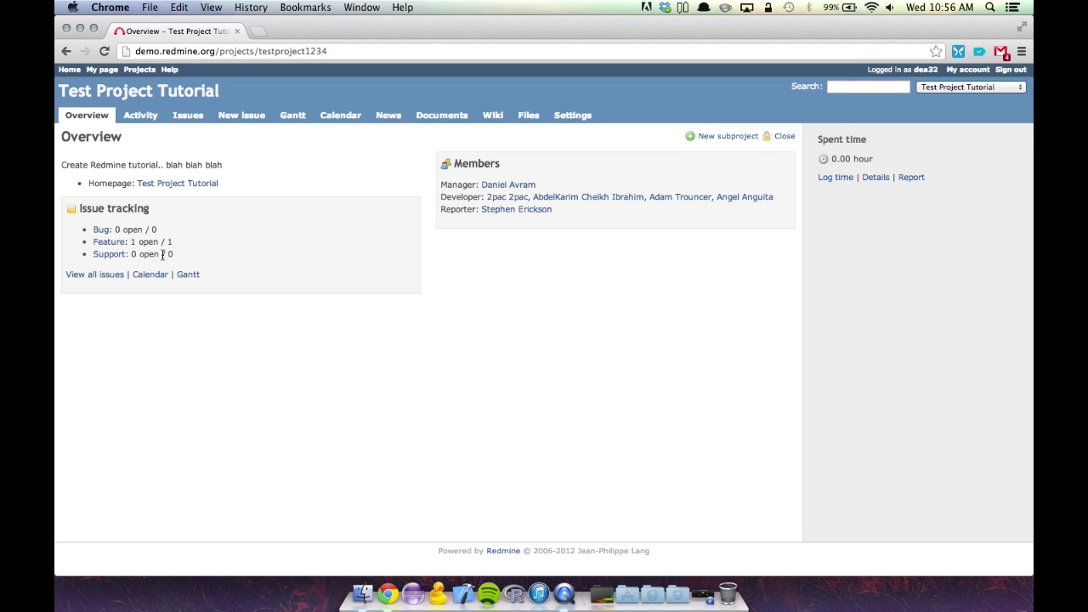
{"action": "left_click", "coordinate": [295, 117]}
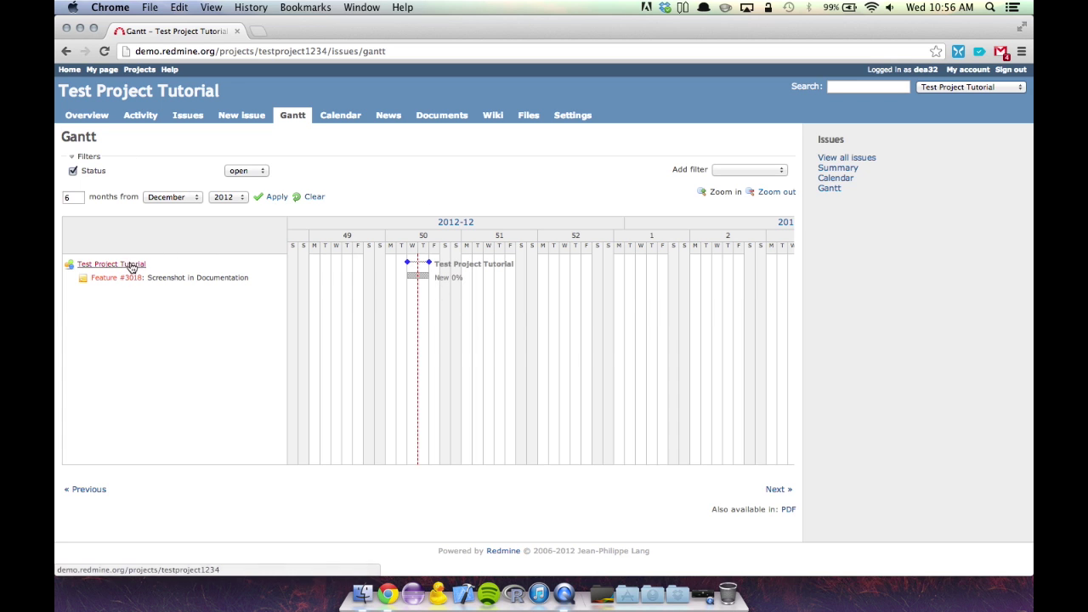
{"action": "mouse_move", "coordinate": [413, 281]}
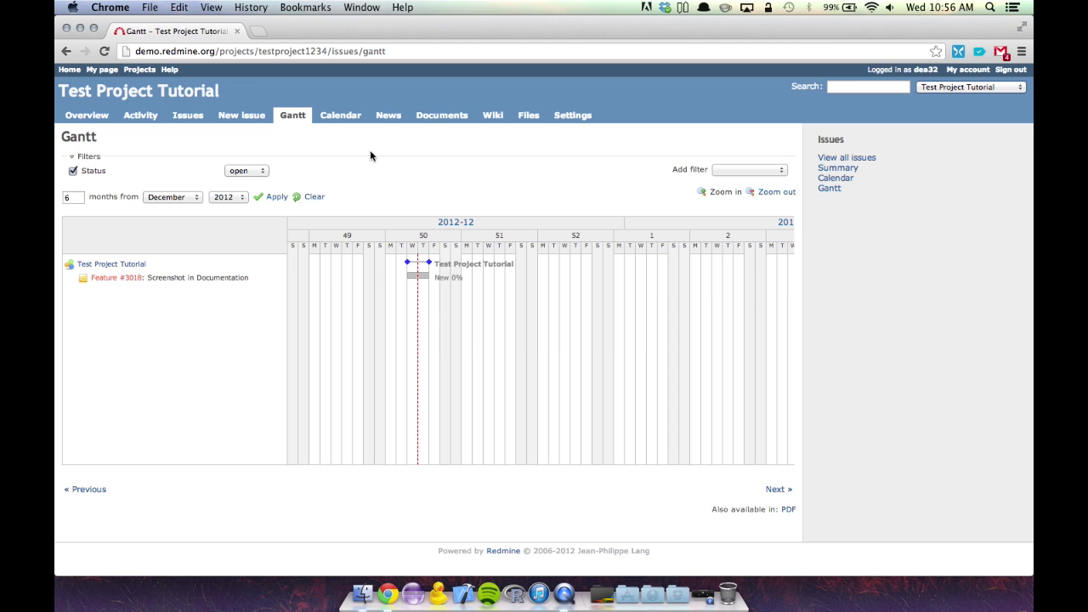
{"action": "left_click", "coordinate": [342, 115]}
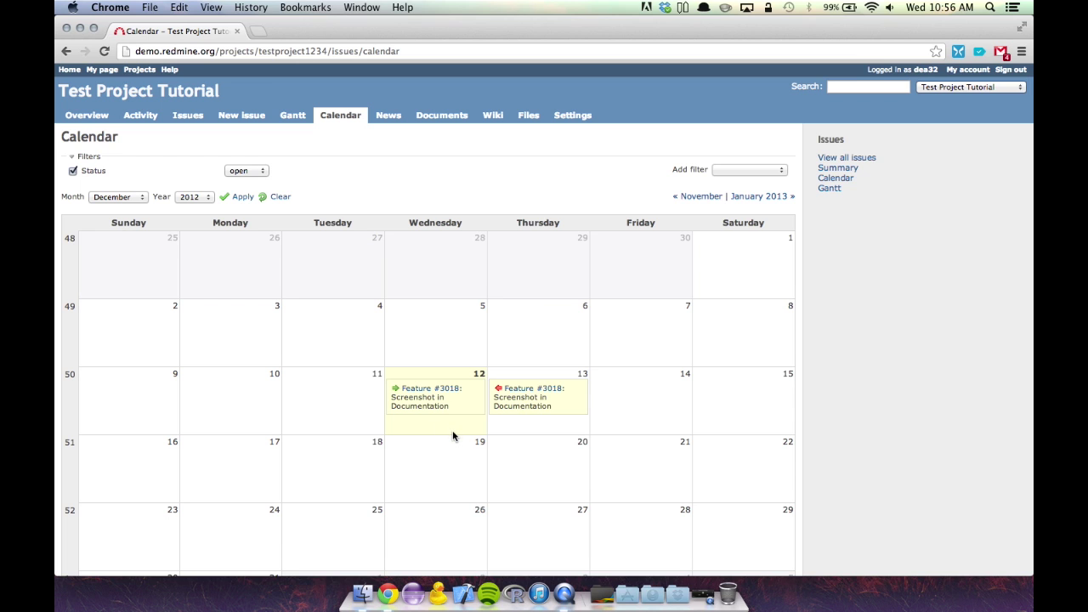
Step: Open the "Screenshot in Documentation" issue from the issue list for updating, and set its % Done to 100 %
{"action": "left_click", "coordinate": [95, 118]}
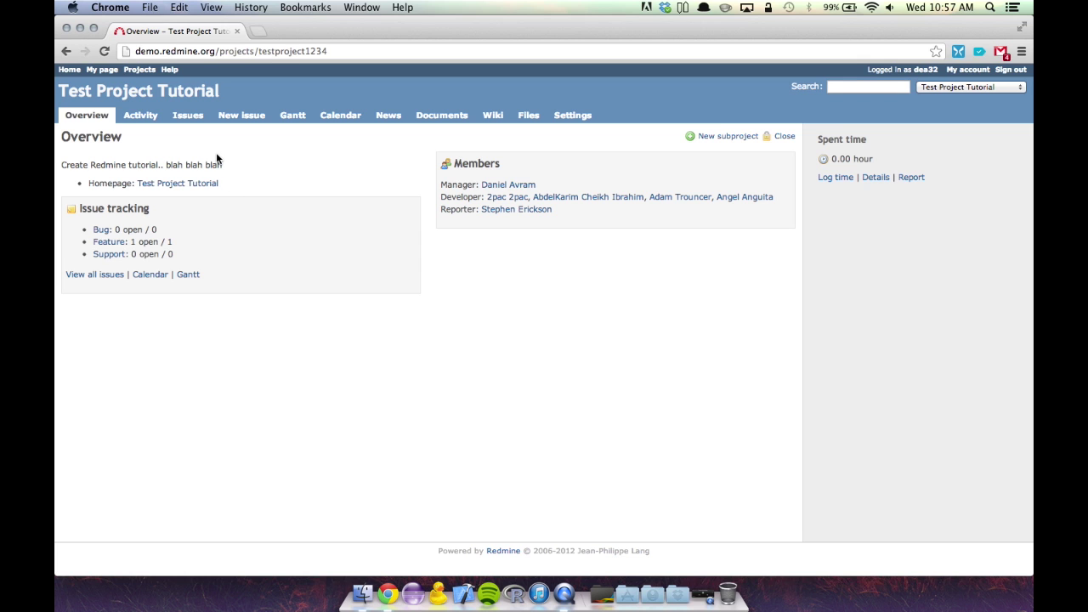
{"action": "left_click", "coordinate": [188, 115]}
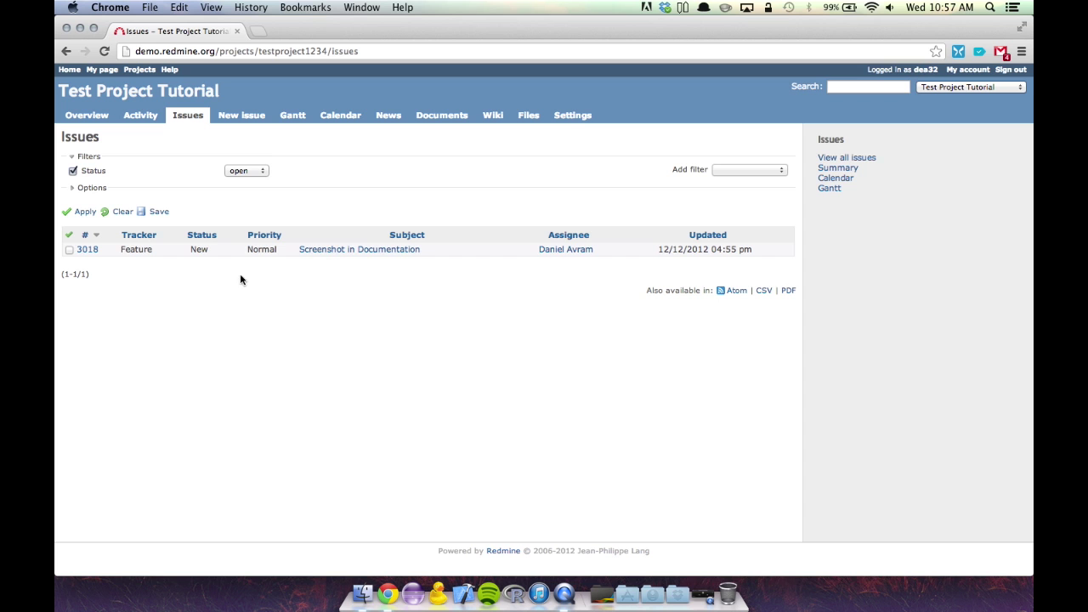
{"action": "left_click", "coordinate": [384, 249]}
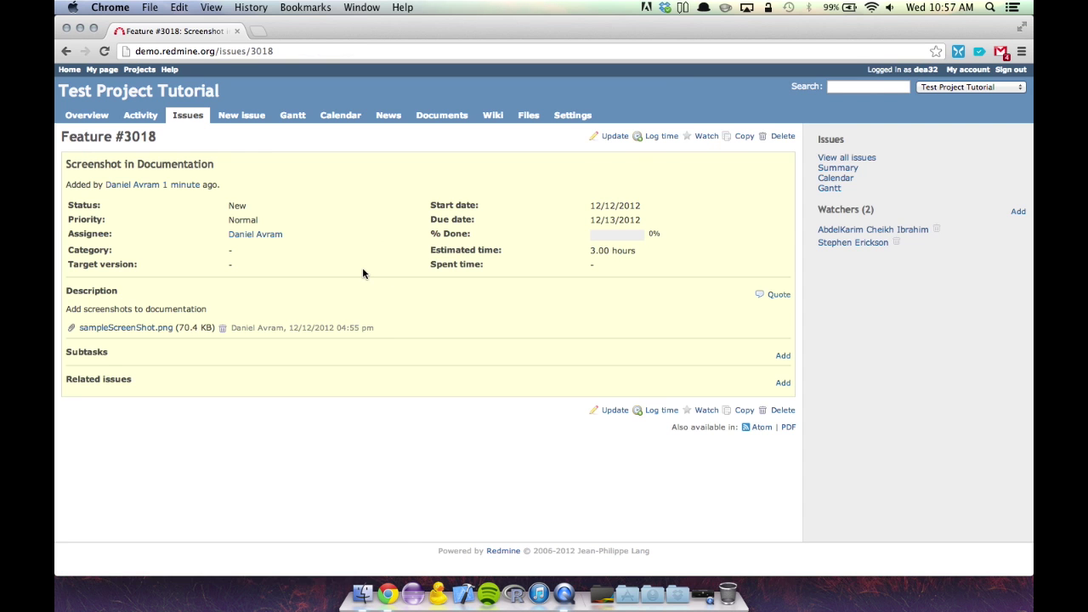
{"action": "left_click", "coordinate": [608, 412]}
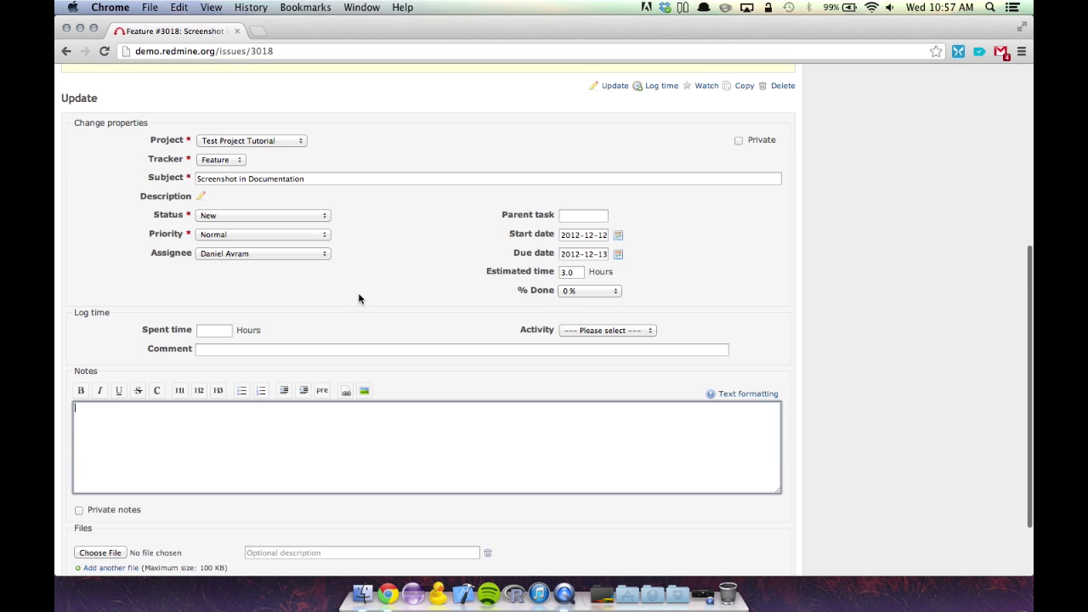
{"action": "scroll", "coordinate": [359, 298], "scroll_direction": "down", "scroll_amount": 3}
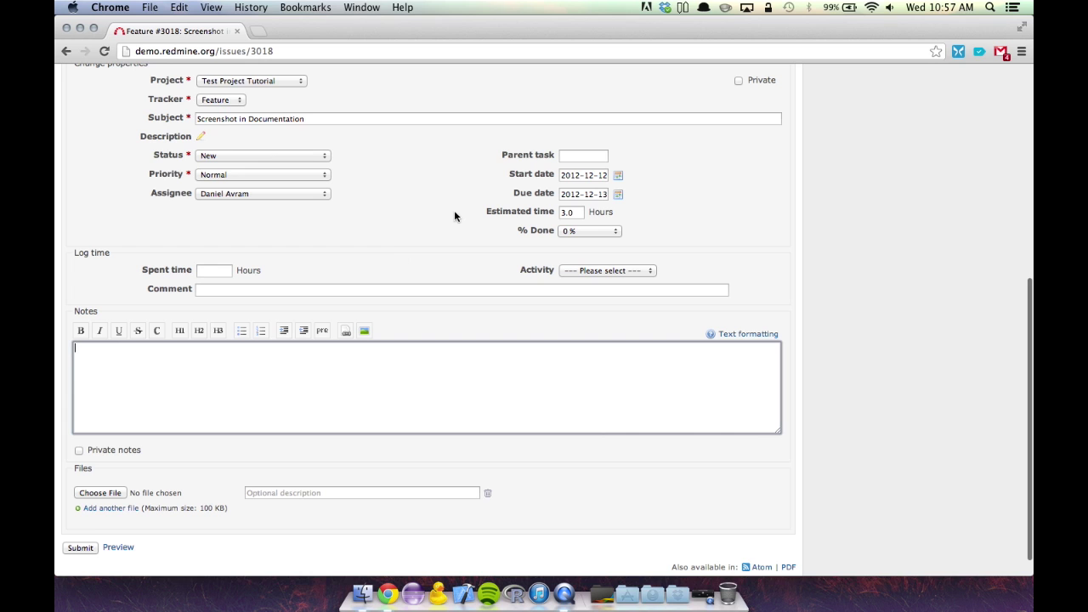
{"action": "left_click", "coordinate": [613, 232]}
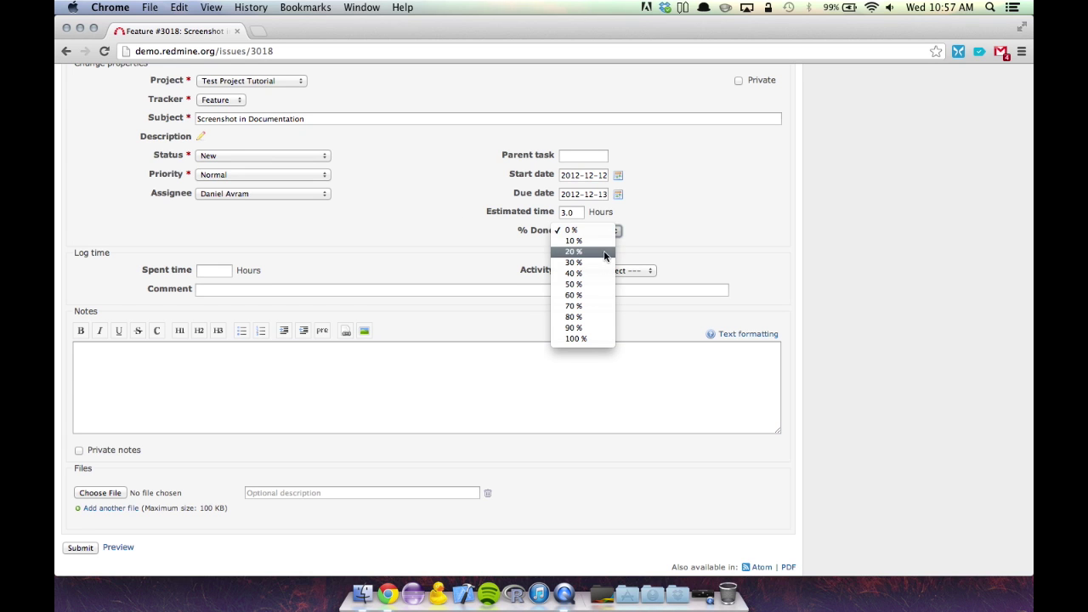
{"action": "left_click", "coordinate": [576, 339]}
{"action": "left_click", "coordinate": [704, 216]}
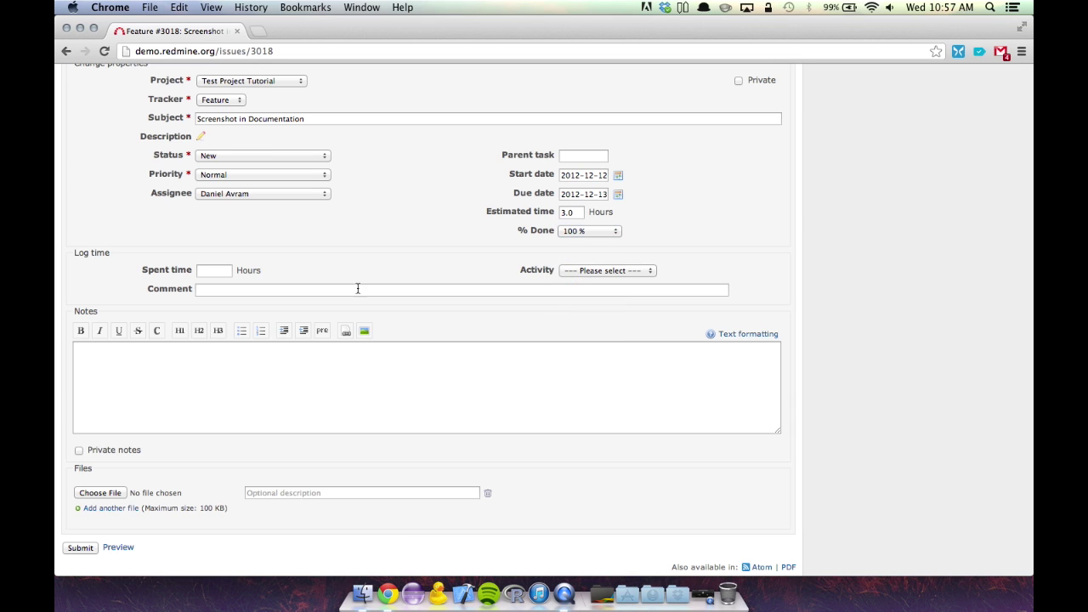
Step: Enter 6 hours of spent time on the issue with the activity Development
{"action": "left_click", "coordinate": [219, 269]}
{"action": "left_click", "coordinate": [220, 275]}
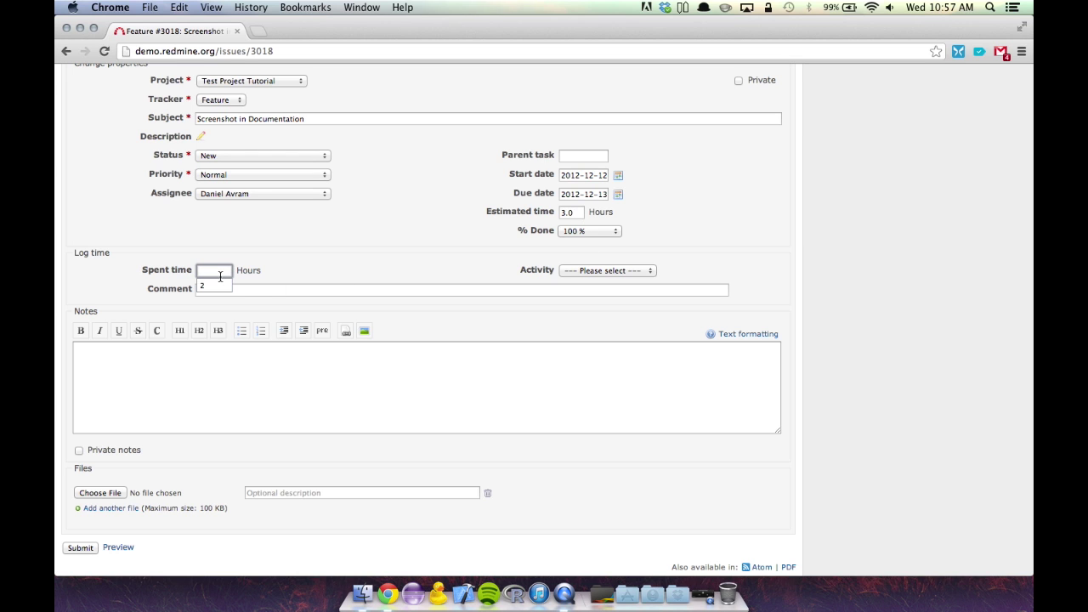
{"action": "type", "text": "6"}
{"action": "left_click", "coordinate": [346, 245]}
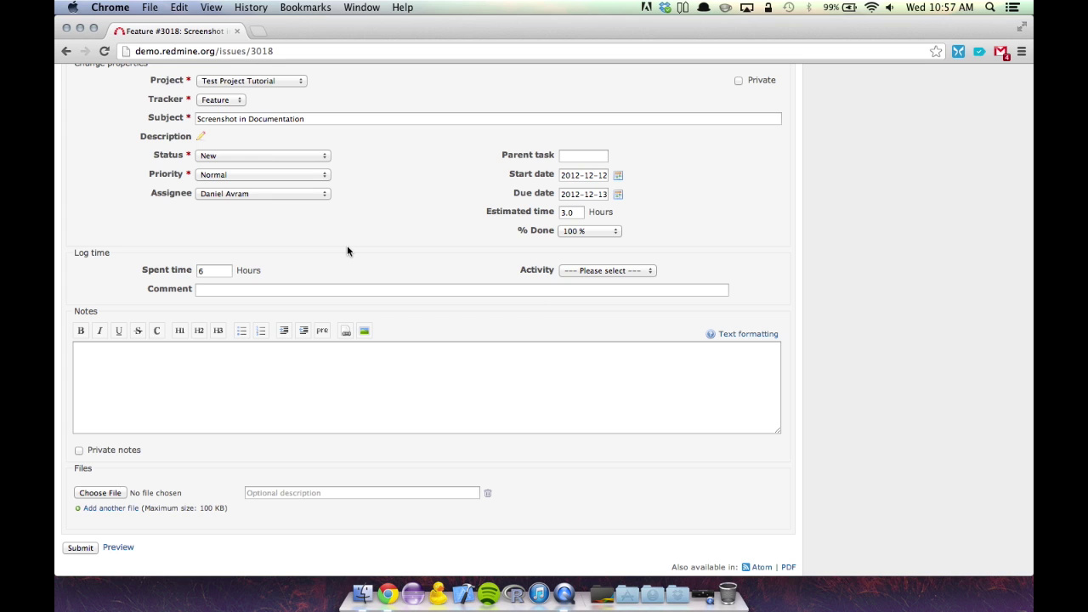
{"action": "left_click", "coordinate": [610, 272]}
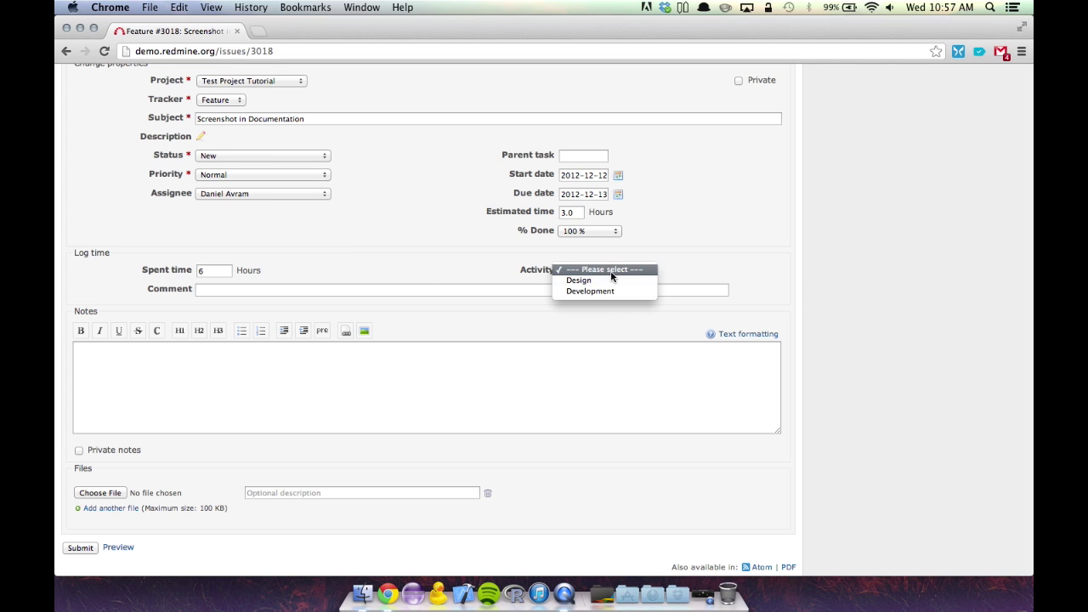
{"action": "left_click", "coordinate": [610, 293]}
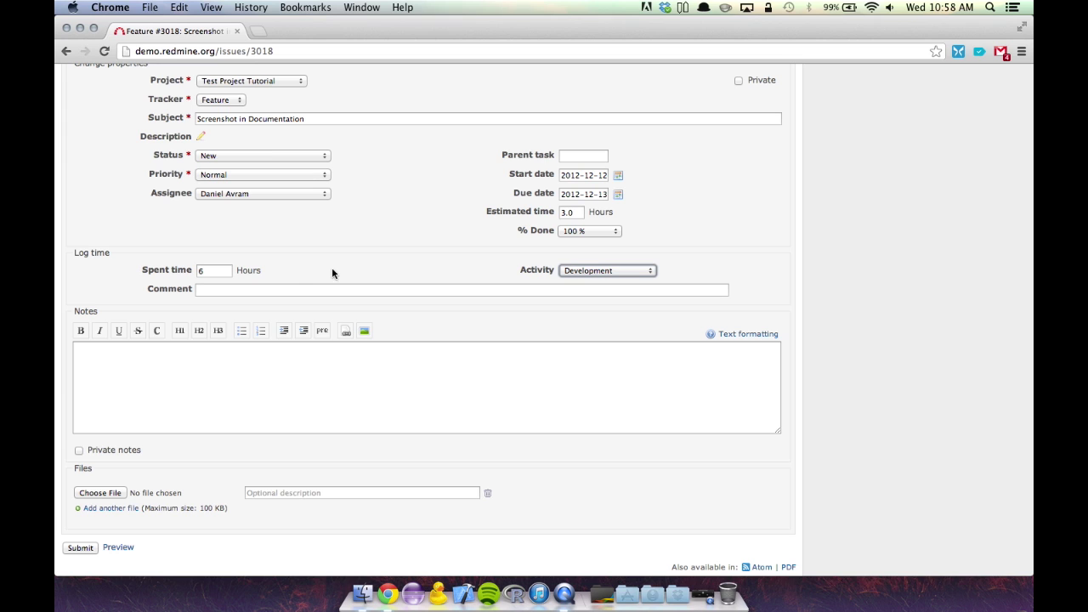
Step: Add the time log comment "took longer to screenshot because of redmine pages so intense"
{"action": "left_click", "coordinate": [218, 289]}
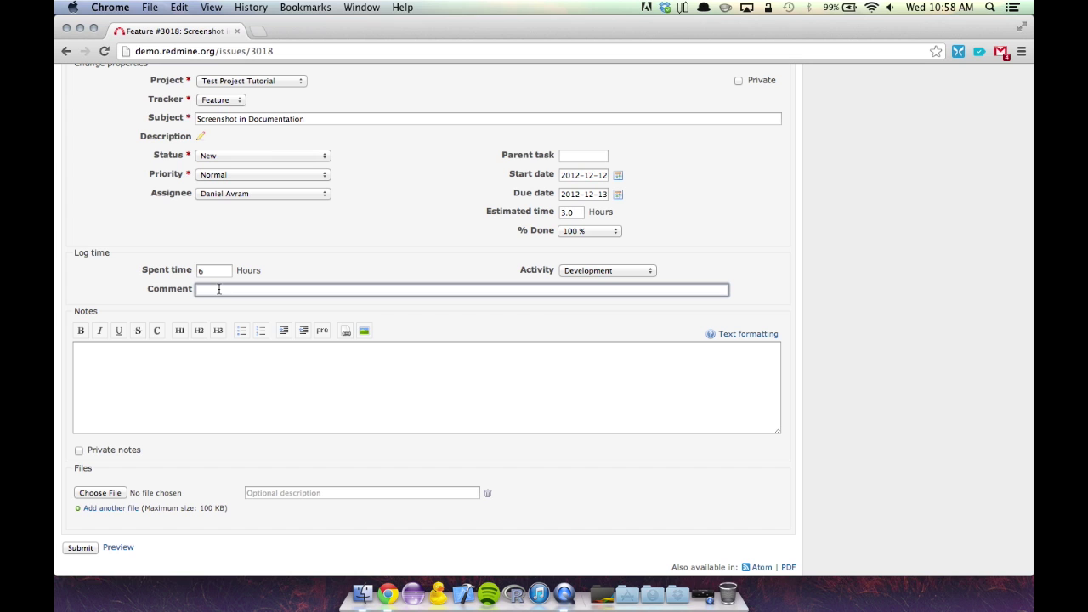
{"action": "type", "text": "took longer to screenshot because of"}
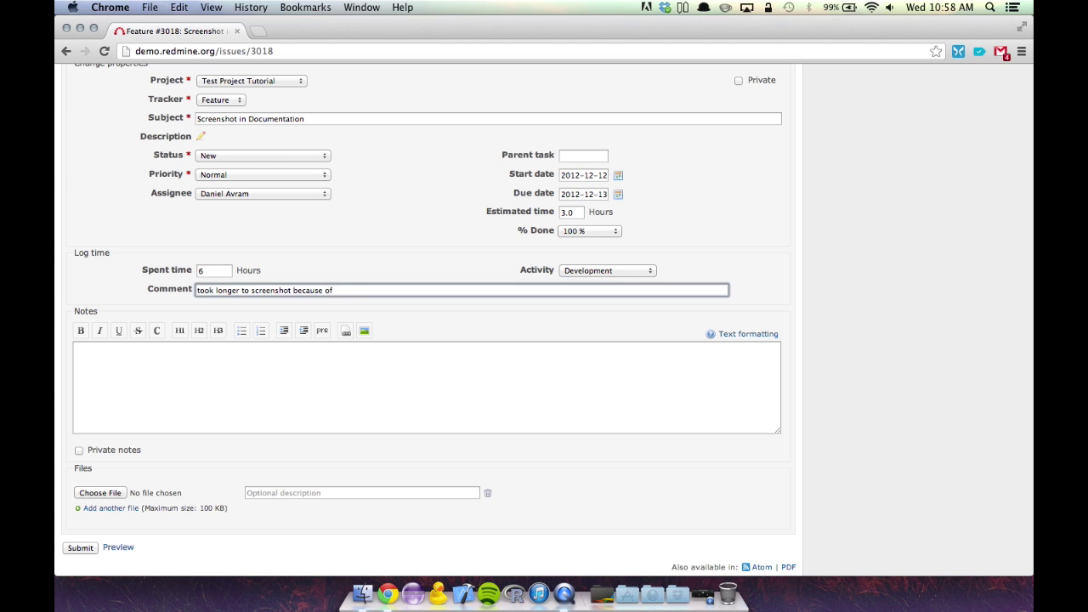
{"action": "type", "text": " redmine pages so intense"}
Step: Attach helpinhandlogo.png from the info420 folder to the issue and submit the update
{"action": "scroll", "coordinate": [276, 236], "scroll_direction": "down", "scroll_amount": 1}
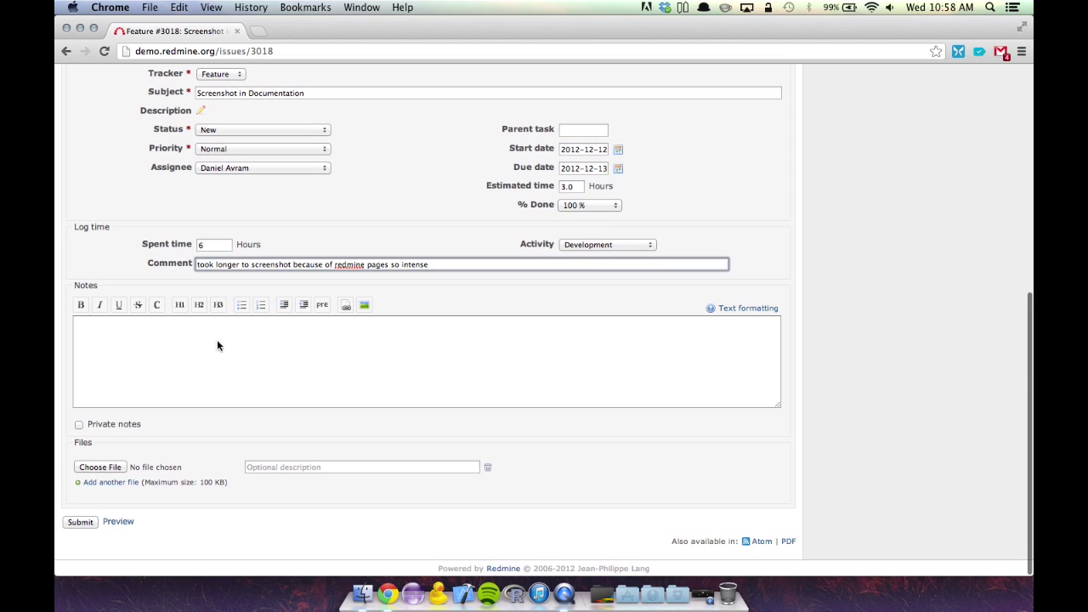
{"action": "left_click", "coordinate": [112, 468]}
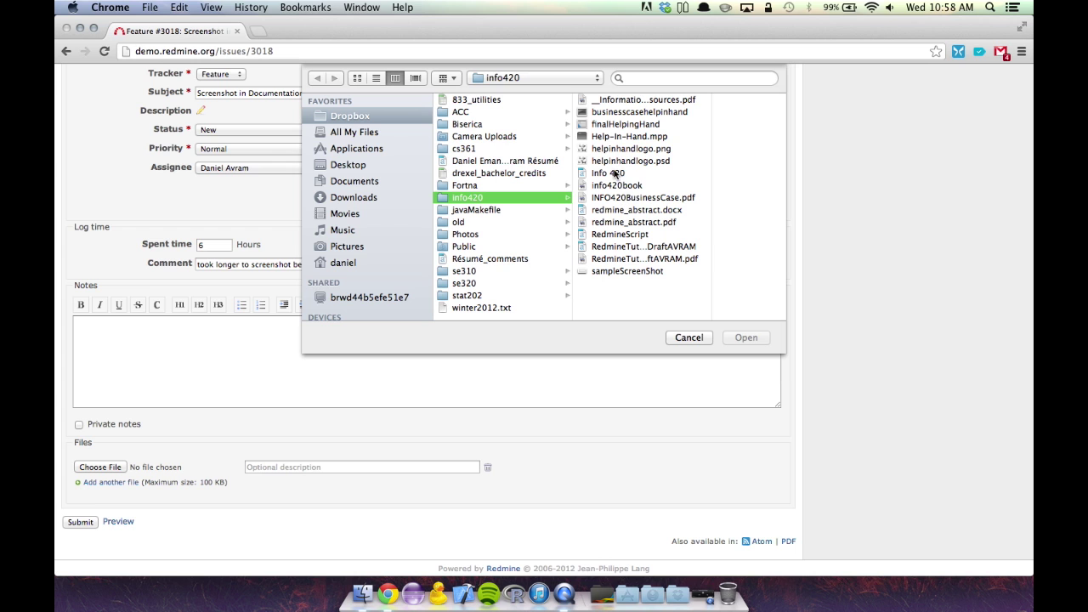
{"action": "left_click", "coordinate": [633, 151]}
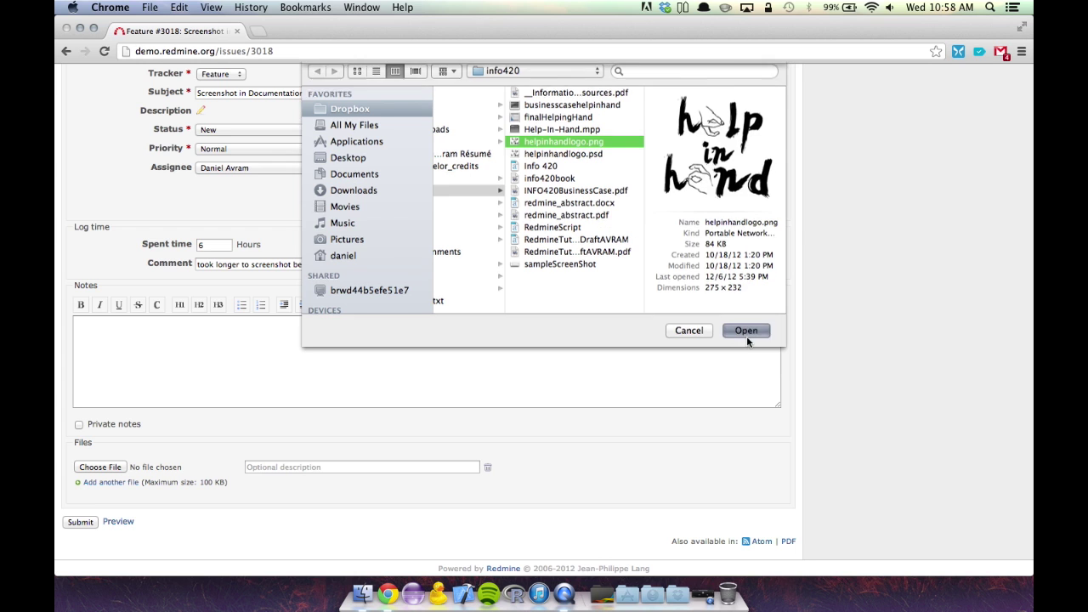
{"action": "left_click", "coordinate": [745, 338]}
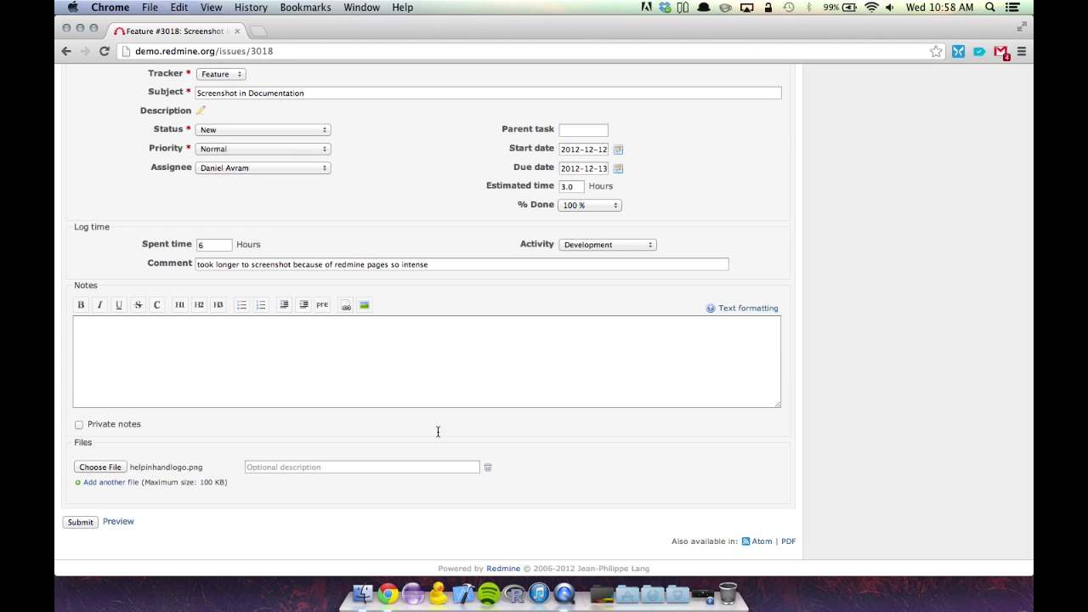
{"action": "left_click", "coordinate": [81, 521]}
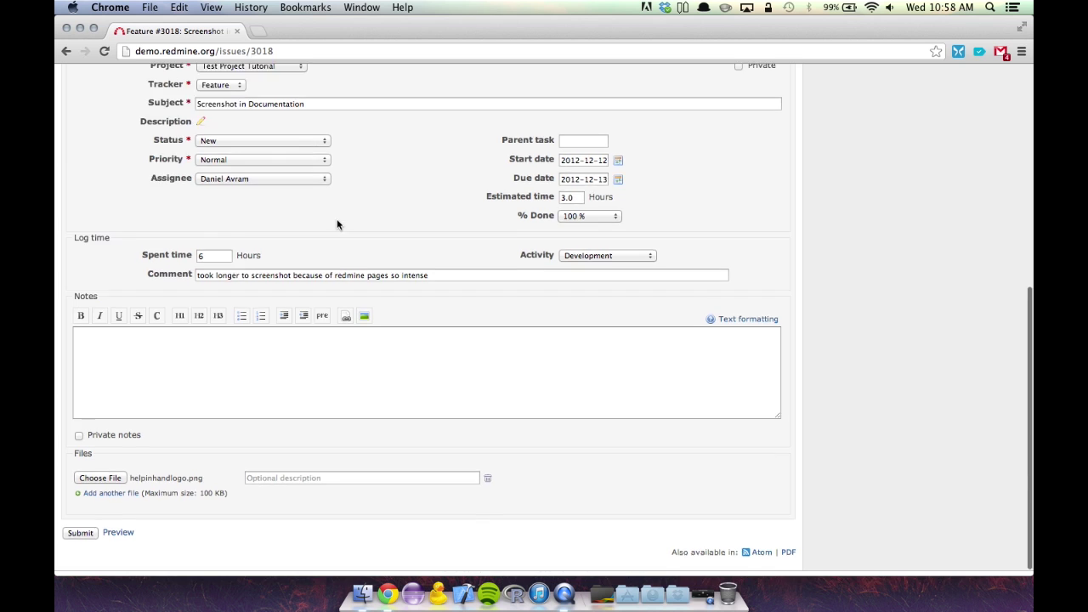
{"action": "scroll", "coordinate": [337, 224], "scroll_direction": "down", "scroll_amount": 5}
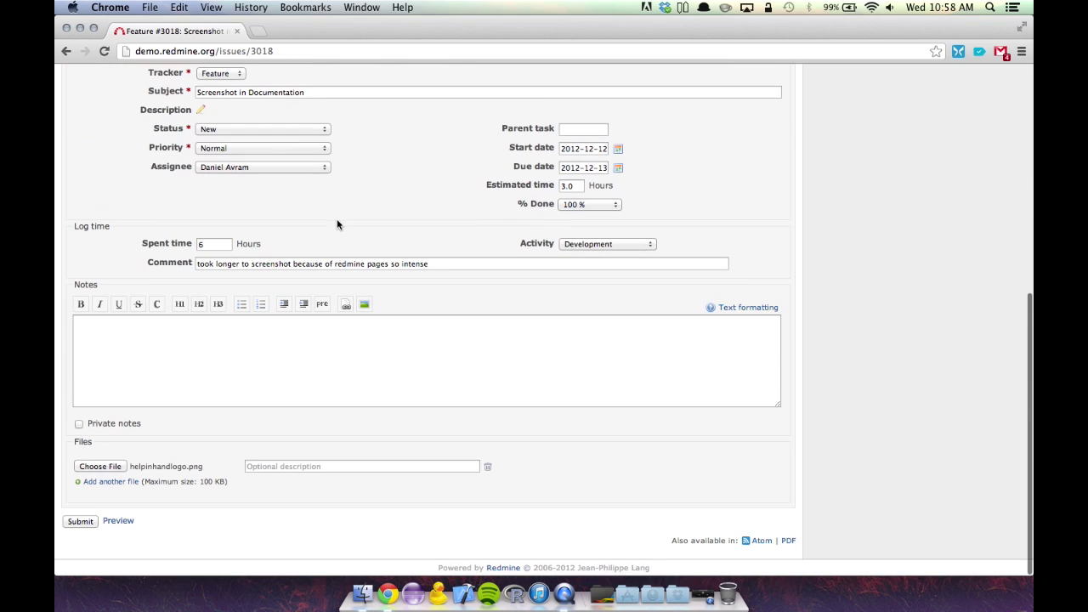
{"action": "left_click", "coordinate": [81, 520]}
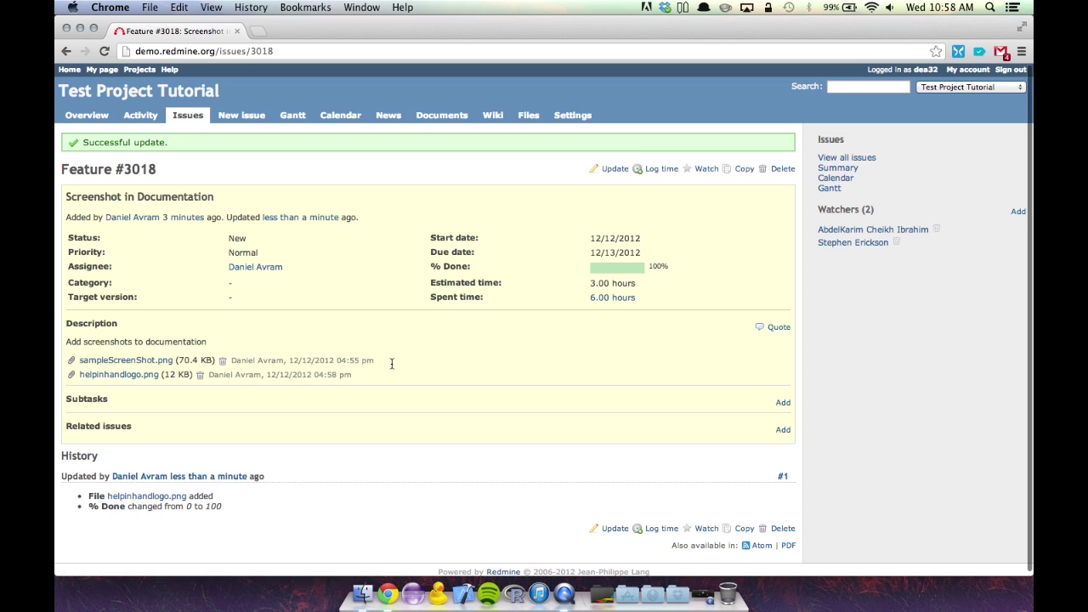
{"action": "scroll", "coordinate": [391, 368], "scroll_direction": "up", "scroll_amount": 1}
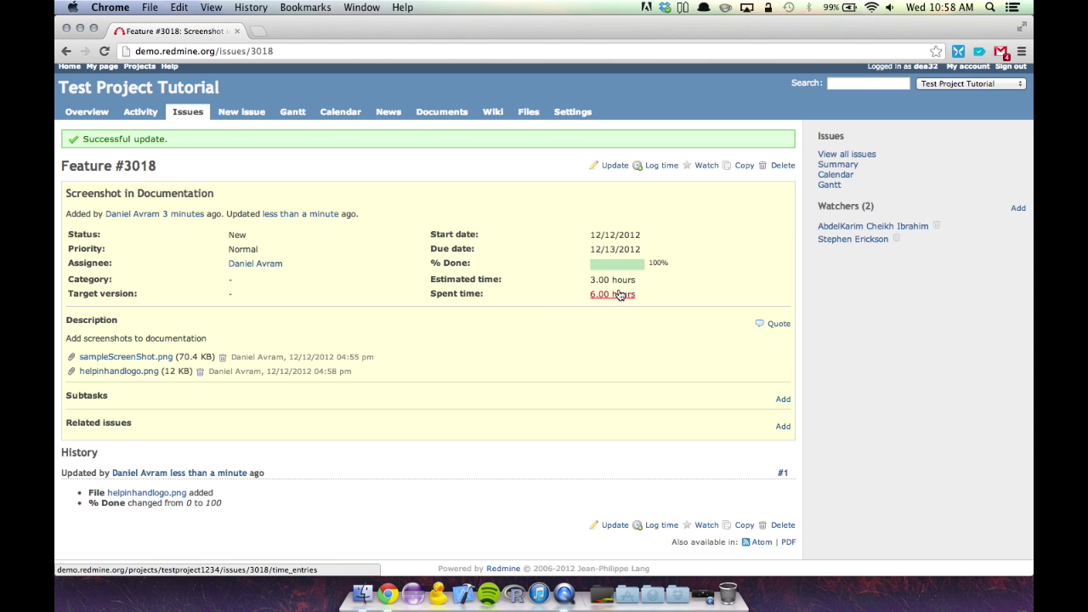
{"action": "scroll", "coordinate": [462, 352], "scroll_direction": "down", "scroll_amount": 1}
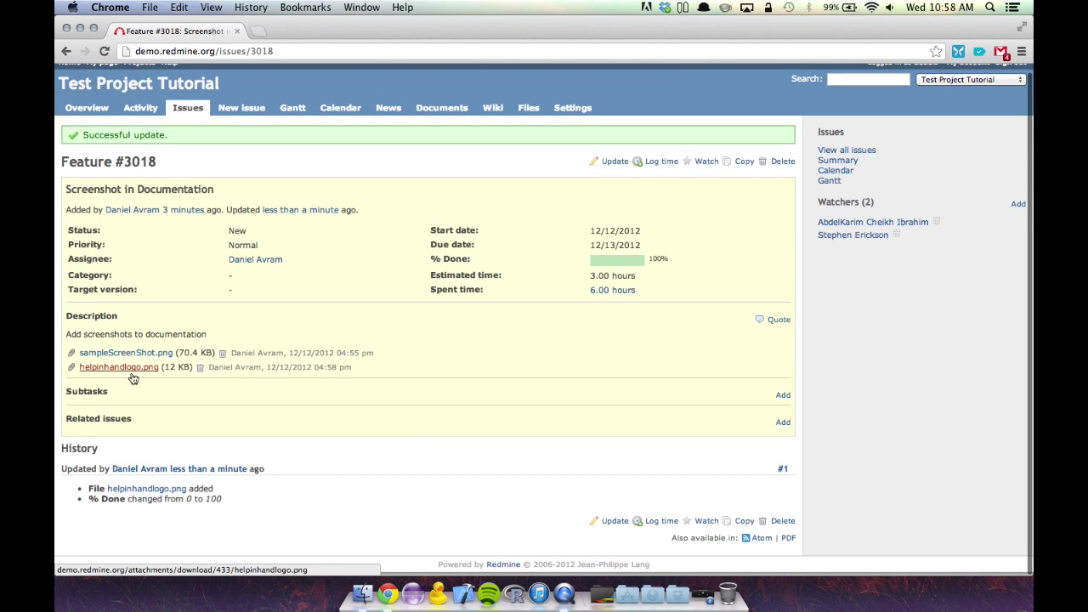
{"action": "scroll", "coordinate": [425, 447], "scroll_direction": "down", "scroll_amount": 1}
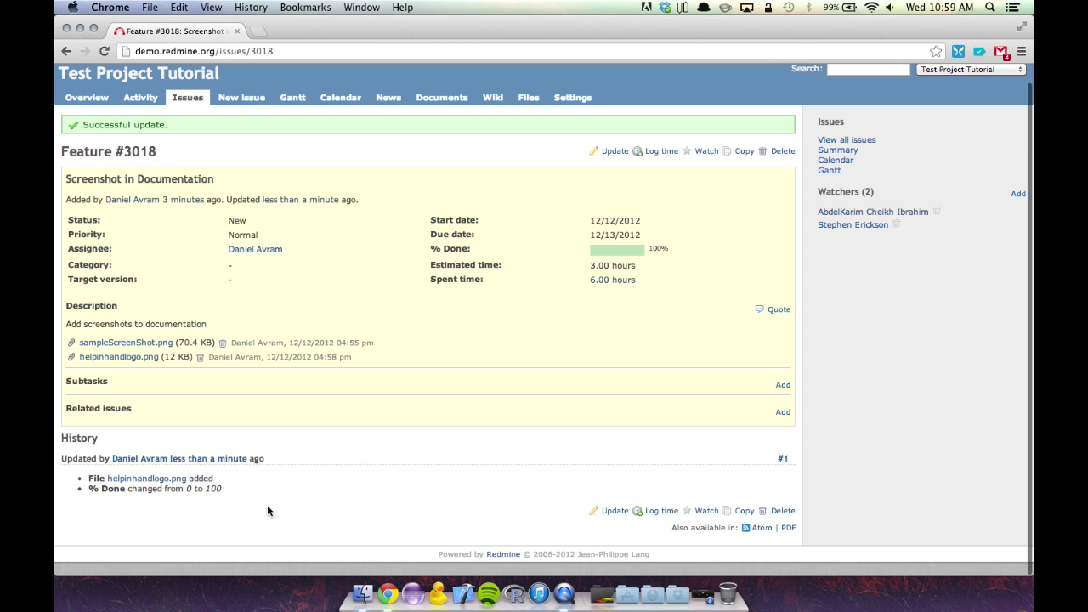
{"action": "scroll", "coordinate": [244, 486], "scroll_direction": "up", "scroll_amount": 1}
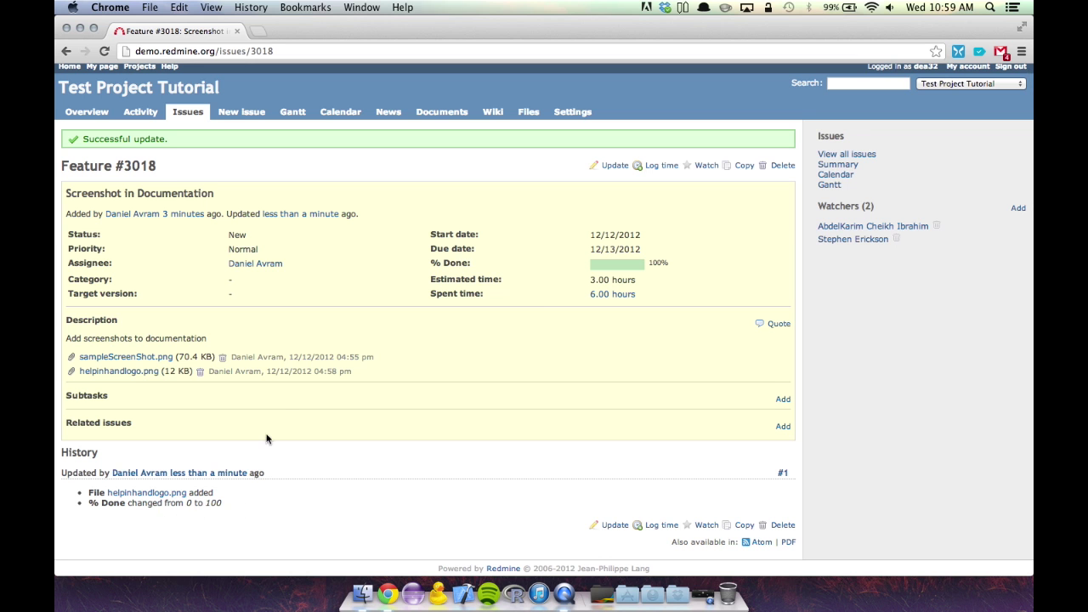
Step: Review the project overview and the Gantt chart showing the "Screenshot in Documentation" issue, and return to the overview
{"action": "scroll", "coordinate": [360, 403], "scroll_direction": "up", "scroll_amount": 1}
{"action": "left_click", "coordinate": [84, 117]}
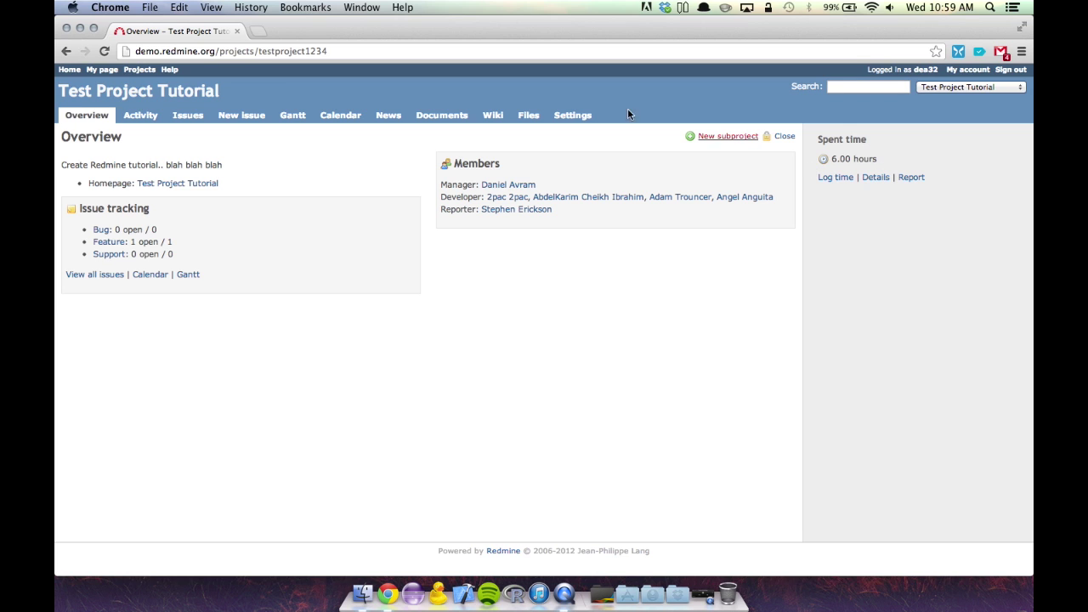
{"action": "left_click", "coordinate": [289, 116]}
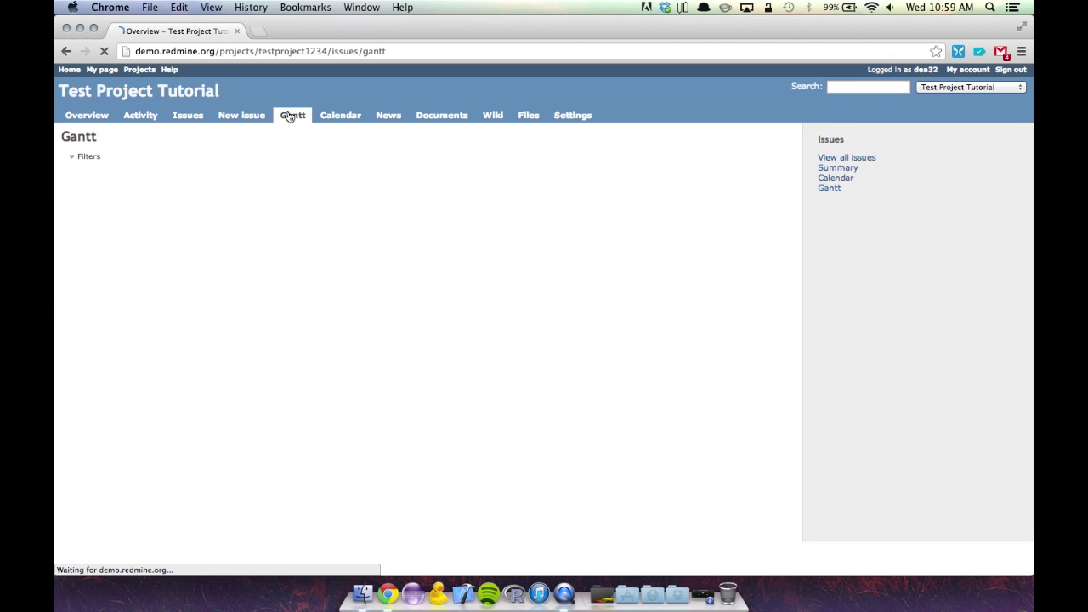
{"action": "mouse_move", "coordinate": [425, 276]}
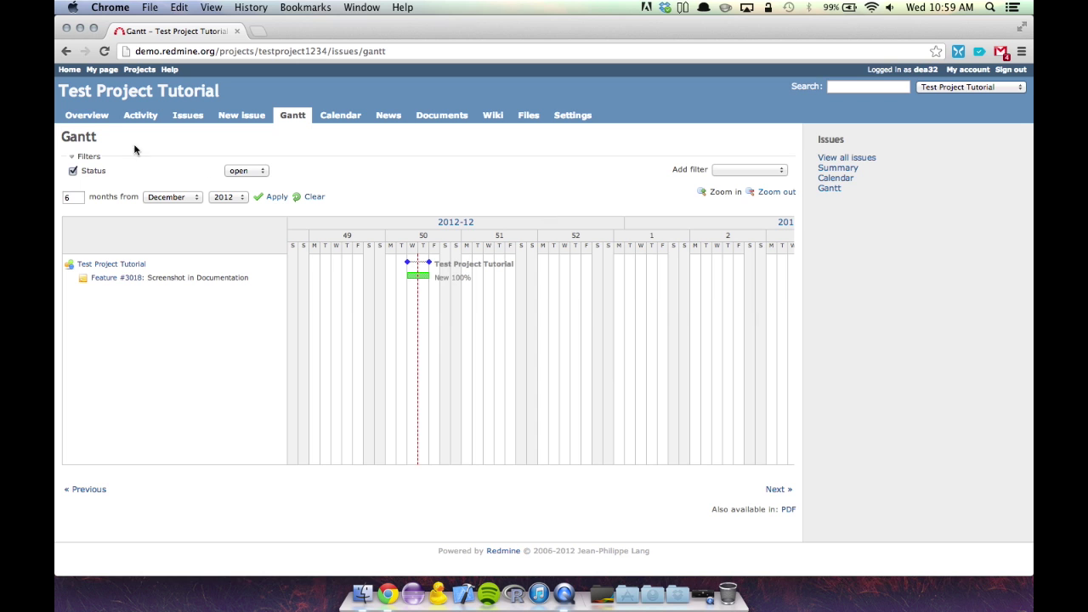
{"action": "left_click", "coordinate": [89, 118]}
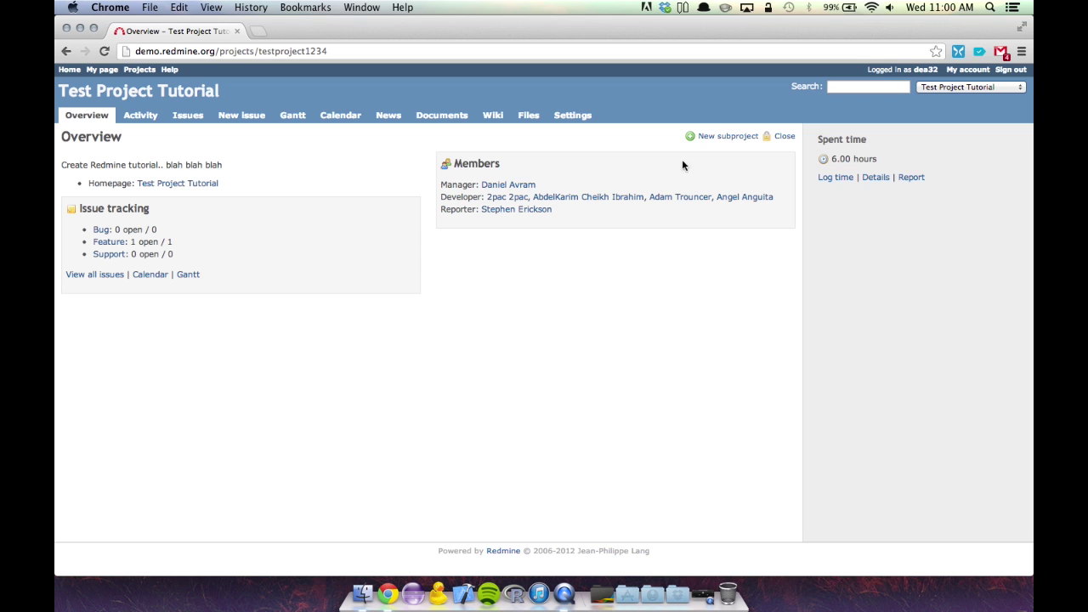
Step: Examine the tracker choices and fields of a blank new issue form, and go back to the project overview without creating an issue
{"action": "left_click", "coordinate": [242, 115]}
{"action": "left_click", "coordinate": [211, 164]}
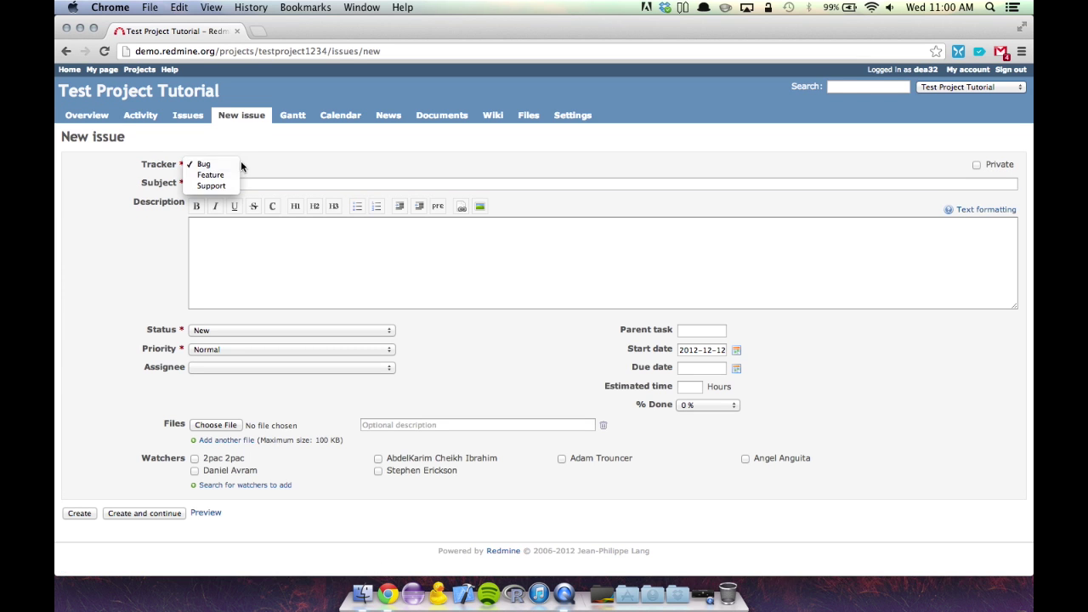
{"action": "left_click", "coordinate": [251, 162]}
{"action": "left_click", "coordinate": [213, 188]}
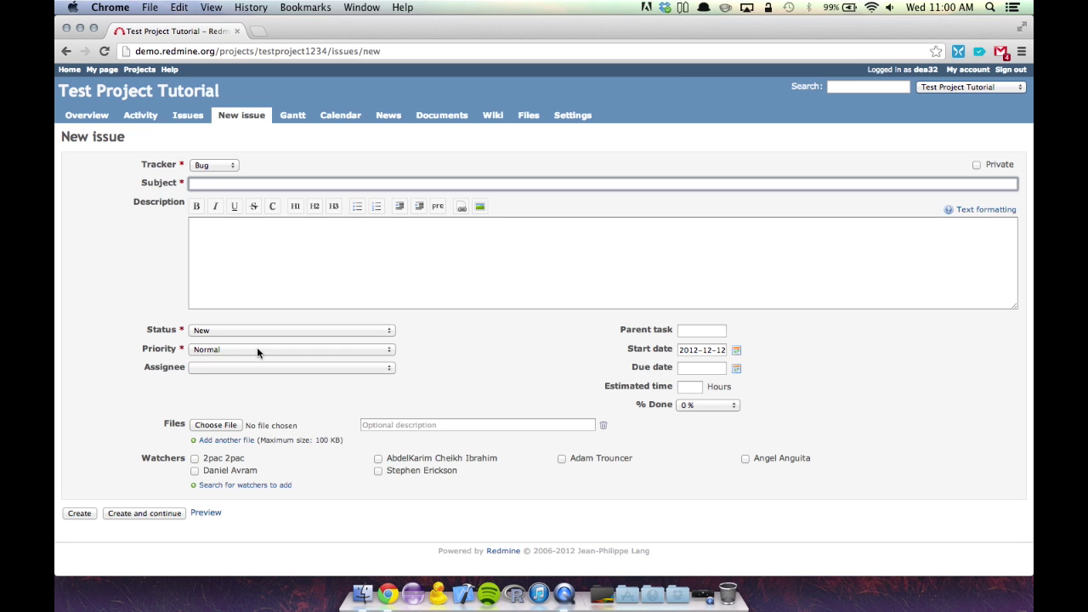
{"action": "left_click", "coordinate": [86, 115]}
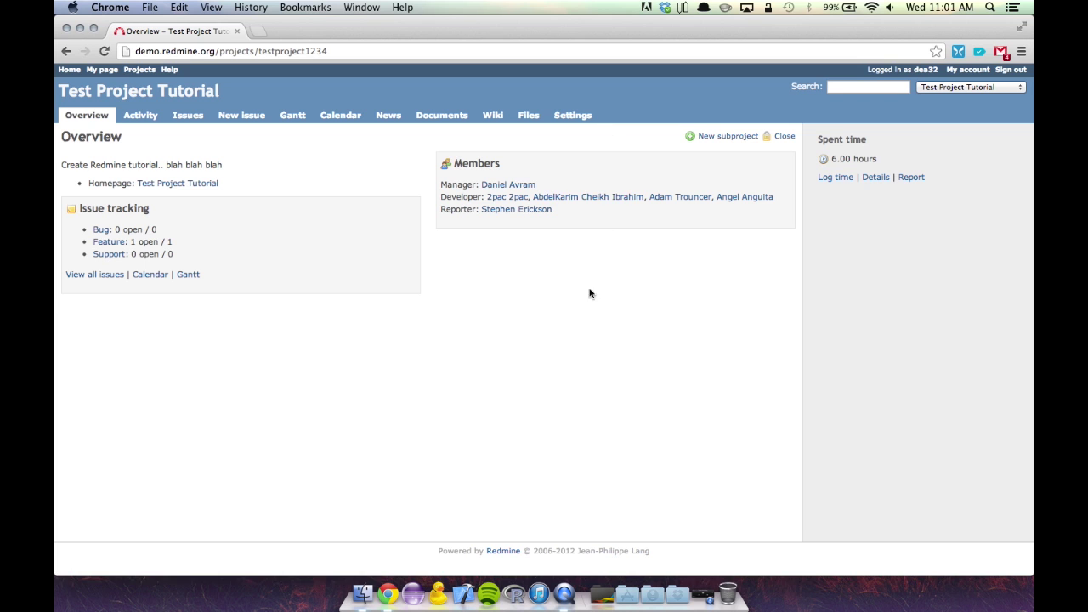
{"action": "scroll", "coordinate": [570, 314], "scroll_direction": "down", "scroll_amount": 1}
{"action": "scroll", "coordinate": [570, 313], "scroll_direction": "up", "scroll_amount": 1}
{"action": "left_click", "coordinate": [705, 593]}
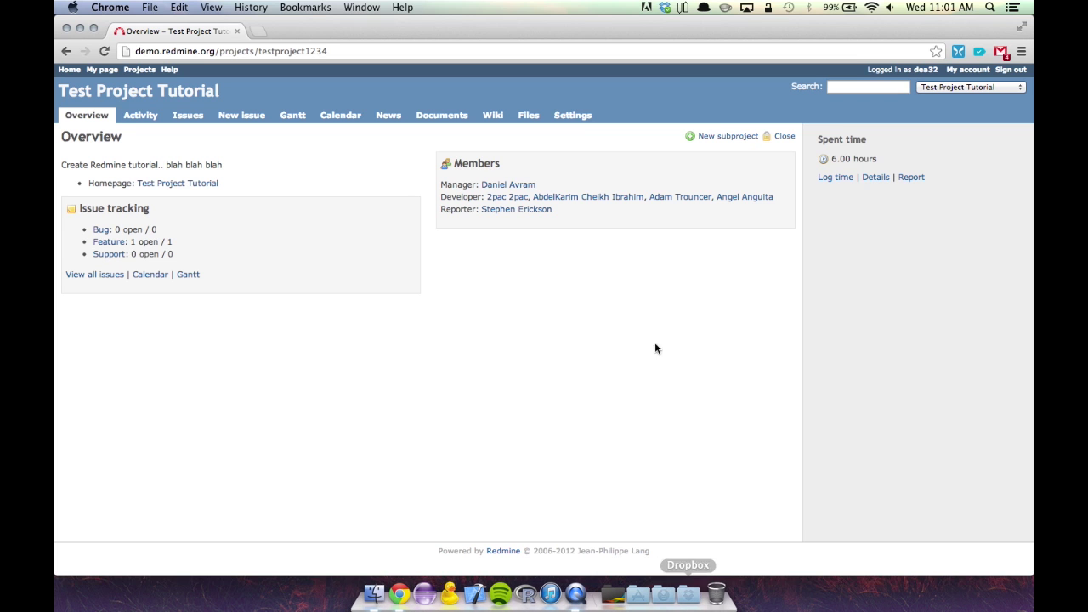